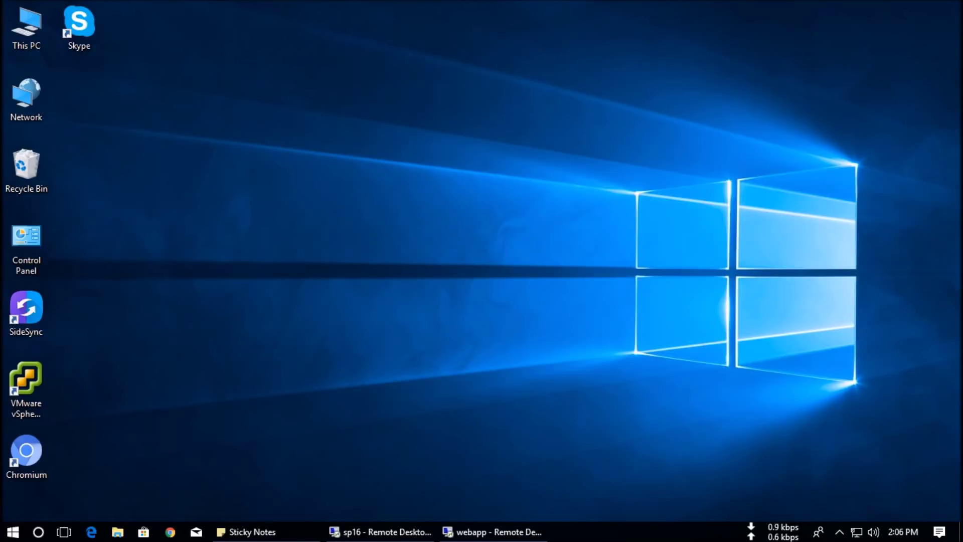
Check the sp16 server's System properties from This PC in its remote session
click(496, 531)
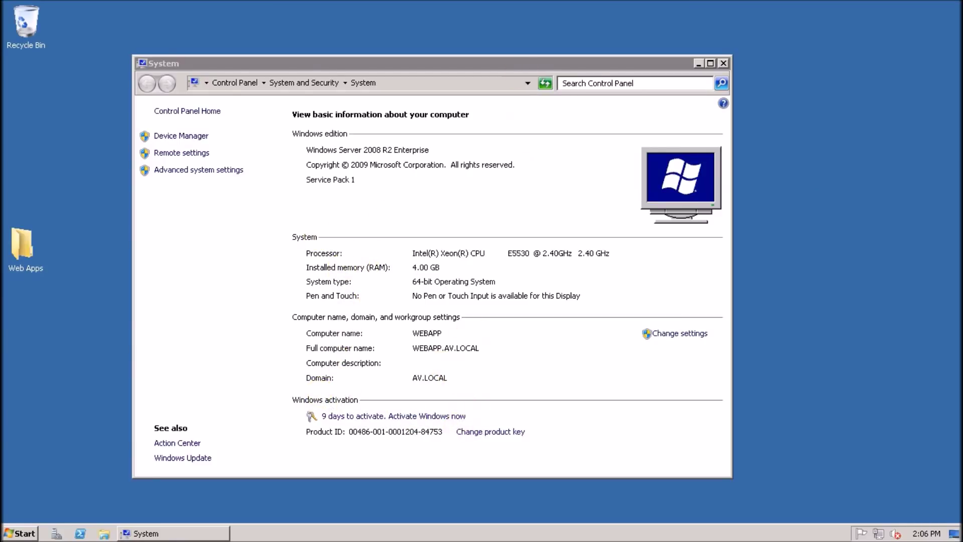
click(626, 9)
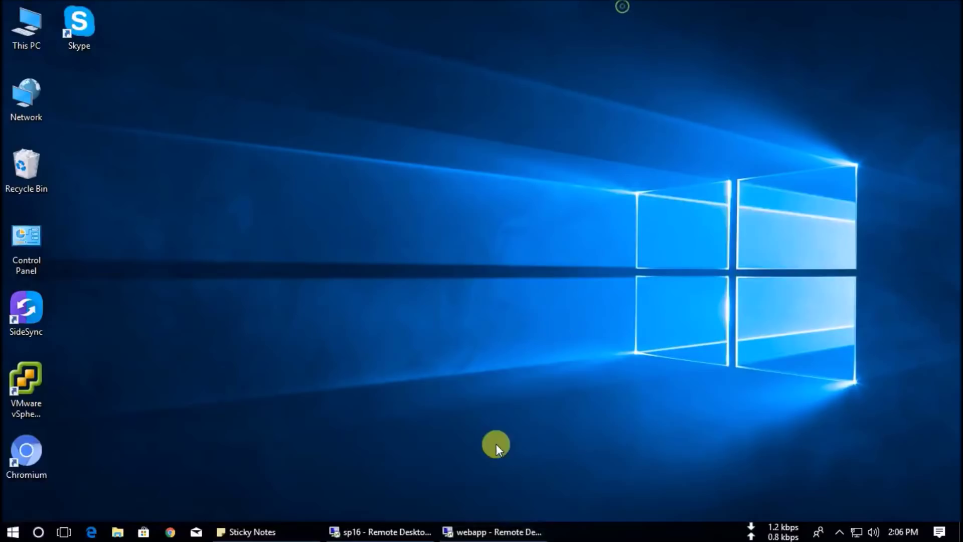
click(384, 531)
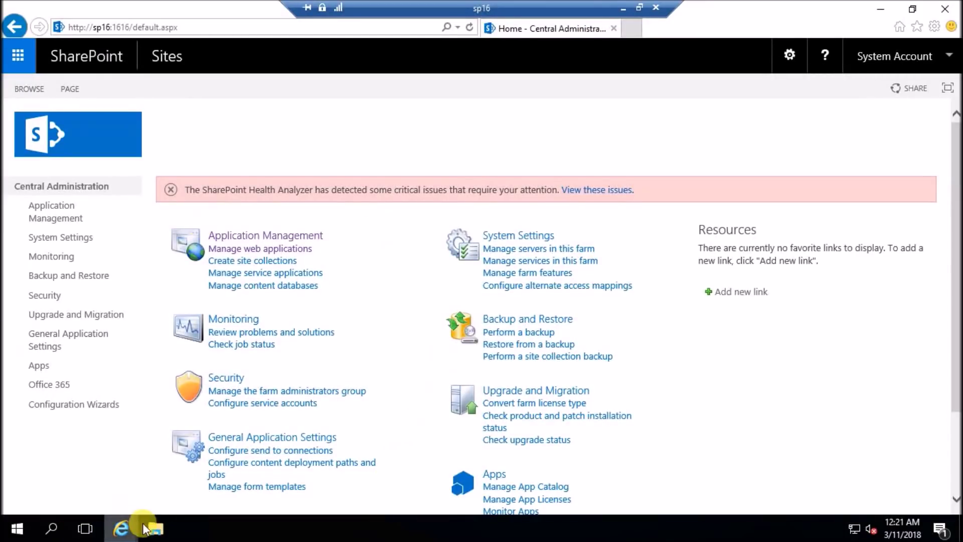
click(153, 529)
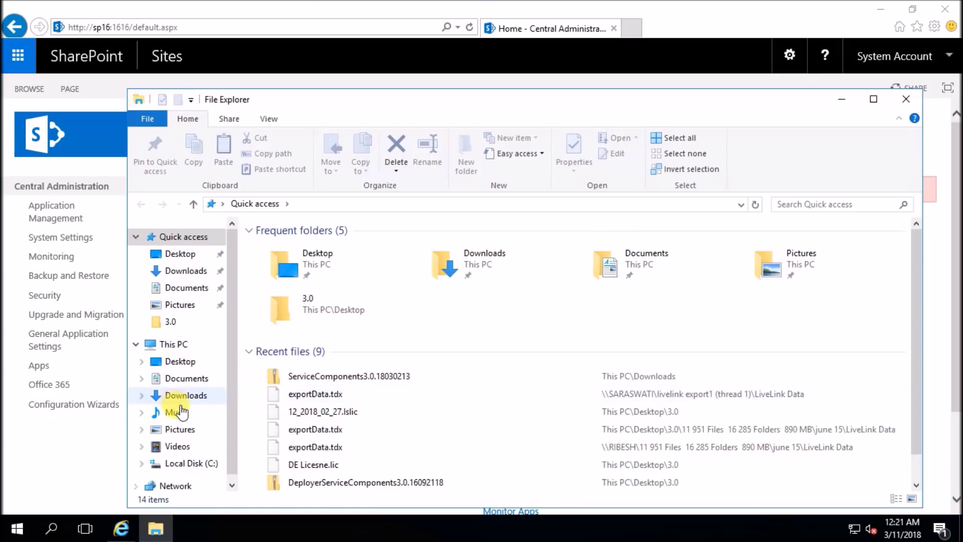
right_click(174, 343)
click(210, 331)
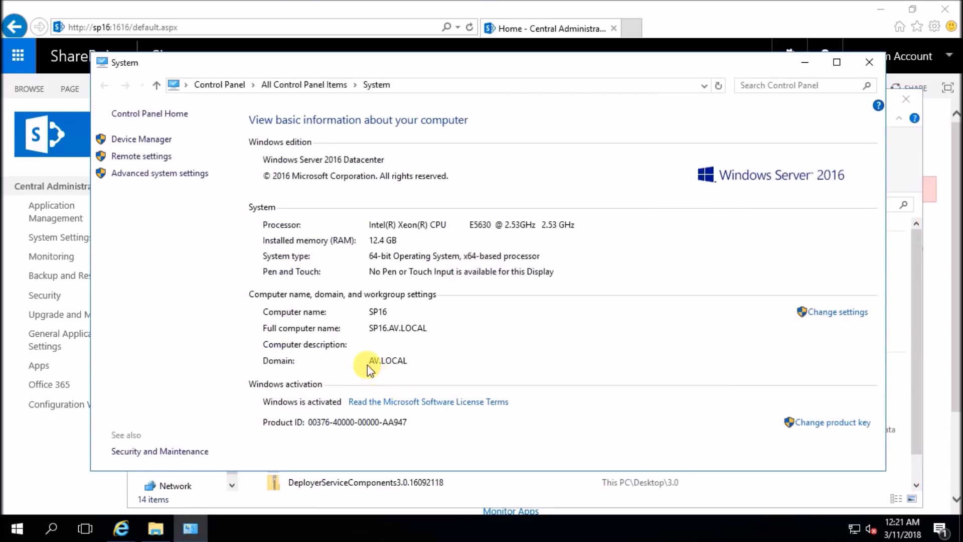
Switch to the webapp remote session and bring its System information window forward
click(622, 7)
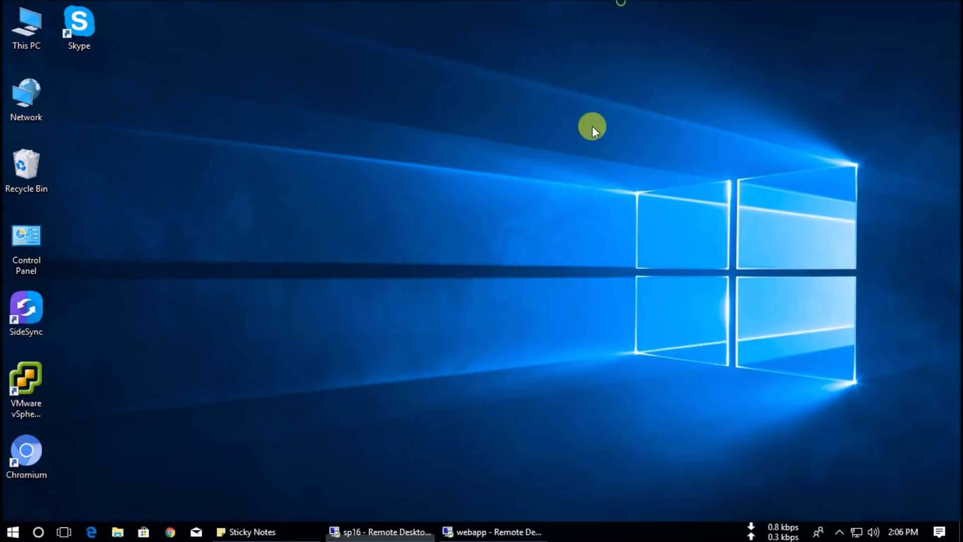
click(493, 531)
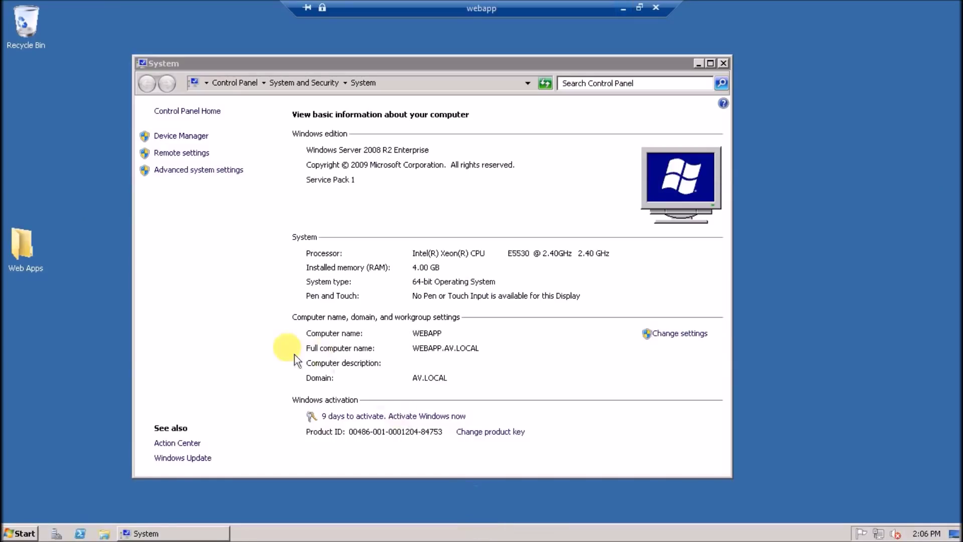
click(418, 370)
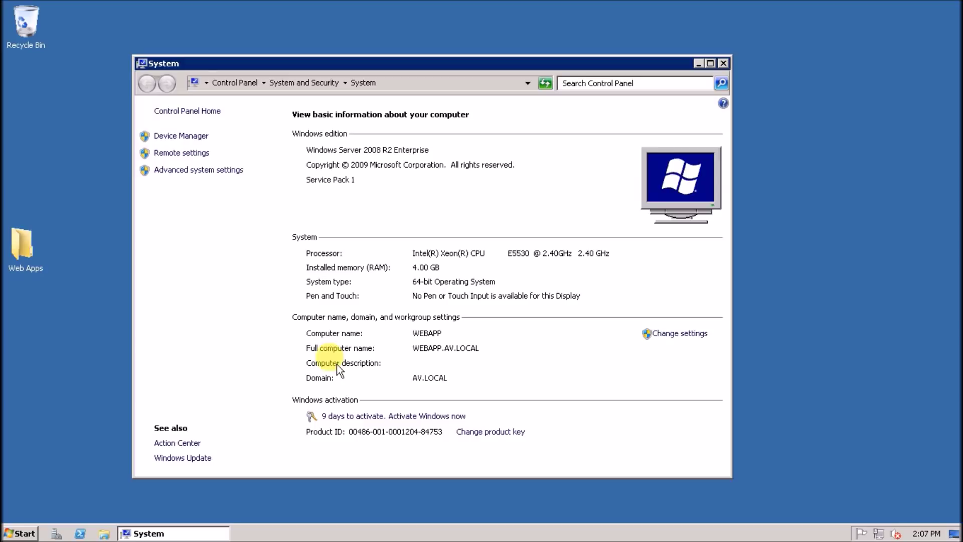
Write a new Notepad note with lines 'OS 2008R2 sp1', '.net 4.5', 'Powershell 3.0'
click(15, 533)
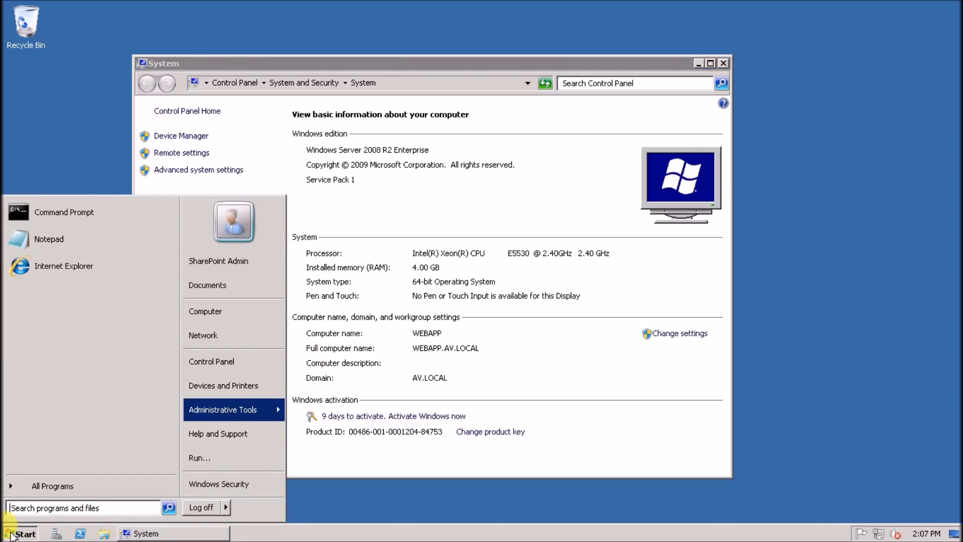
click(55, 239)
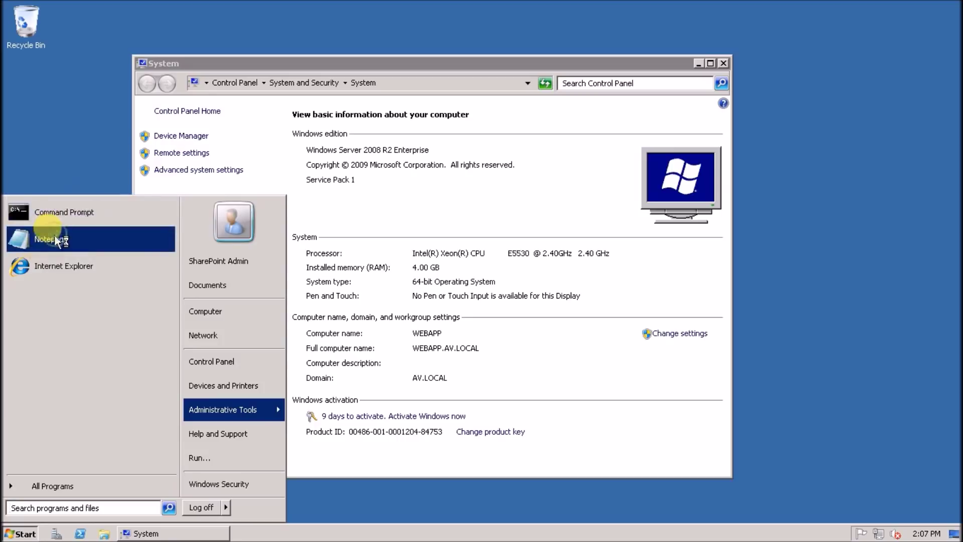
text(OS )
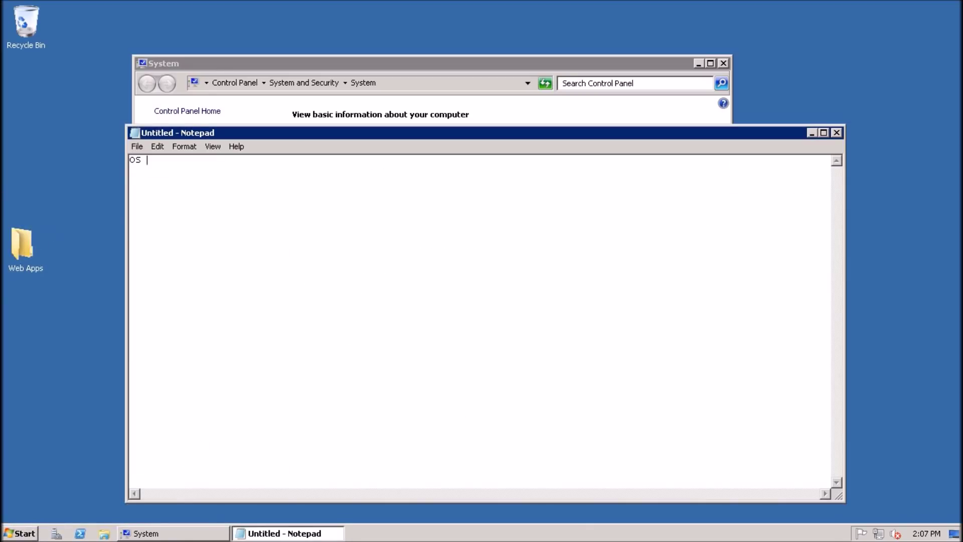
text(sy)
key(BackSpace)
key(BackSpace)
text(R2)
key(BackSpace)
key(BackSpace)
key(BackSpace)
text(2008R2)
text( sp1)
key(Return)
text(>net)
key(BackSpace)
key(BackSpace)
key(BackSpace)
key(BackSpace)
text(.net )
text(4.5 )
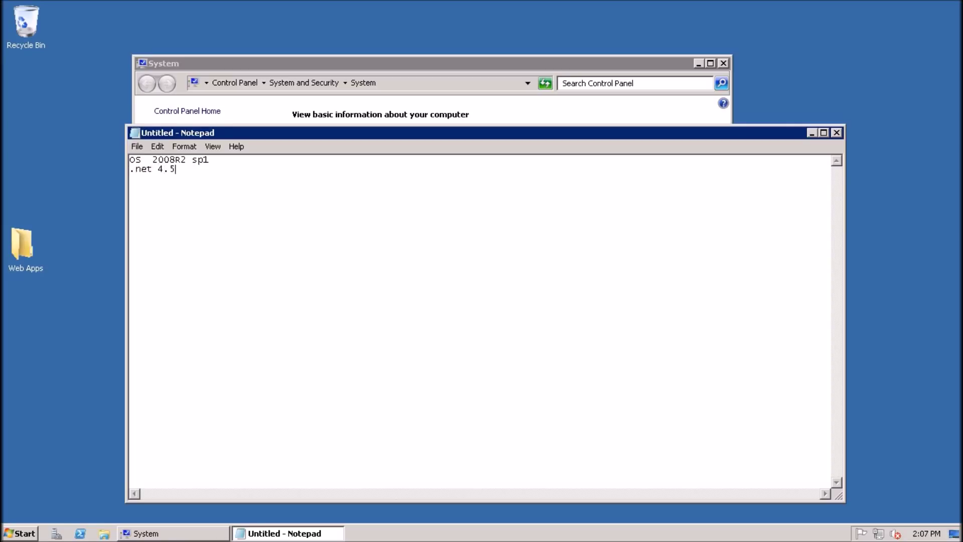
text(Poser)
key(BackSpace)
key(BackSpace)
key(BackSpace)
text(wer)
text(shell 3.)
text(0)
double_click(23, 248)
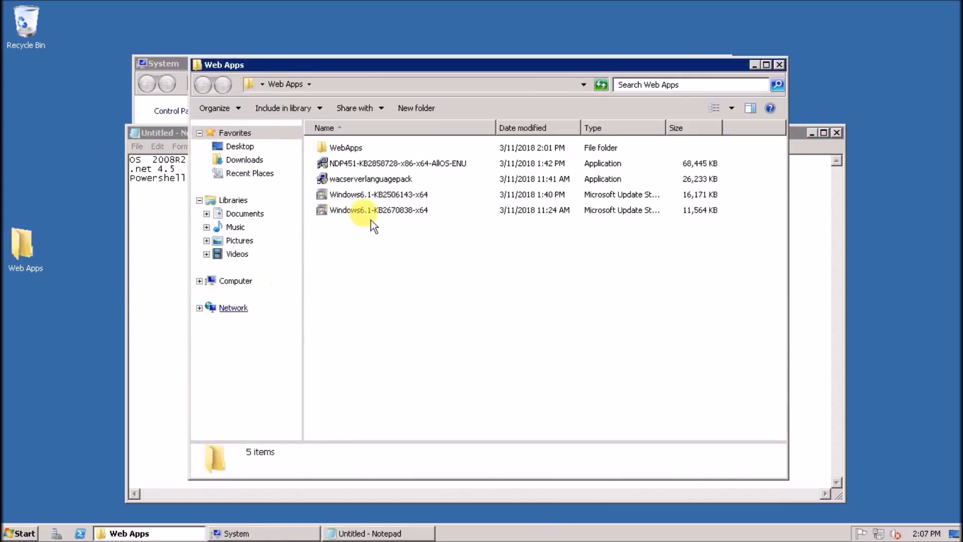
Copy the KB2670838 number from the update file name into the notes as a fourth line
click(399, 212)
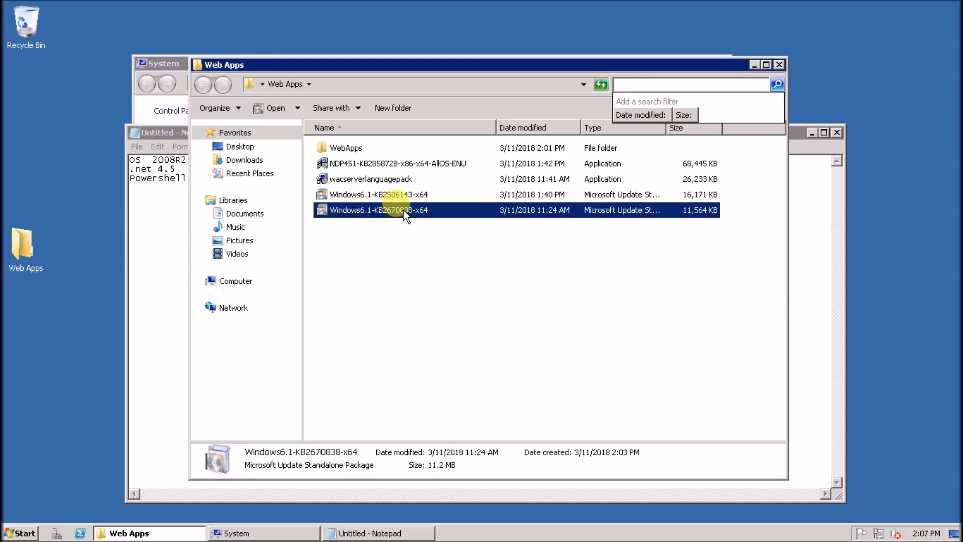
click(419, 214)
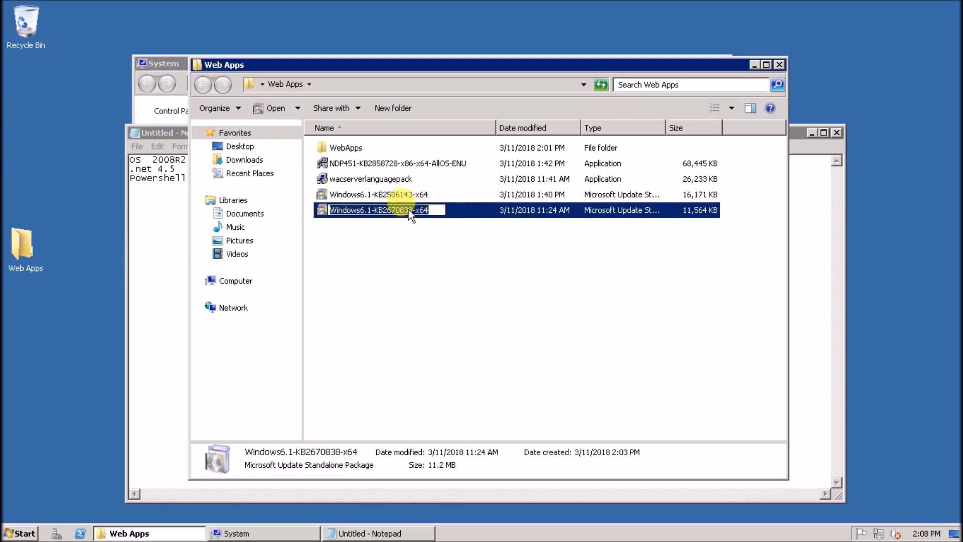
drag(375, 210, 412, 210)
right_click(405, 211)
click(427, 258)
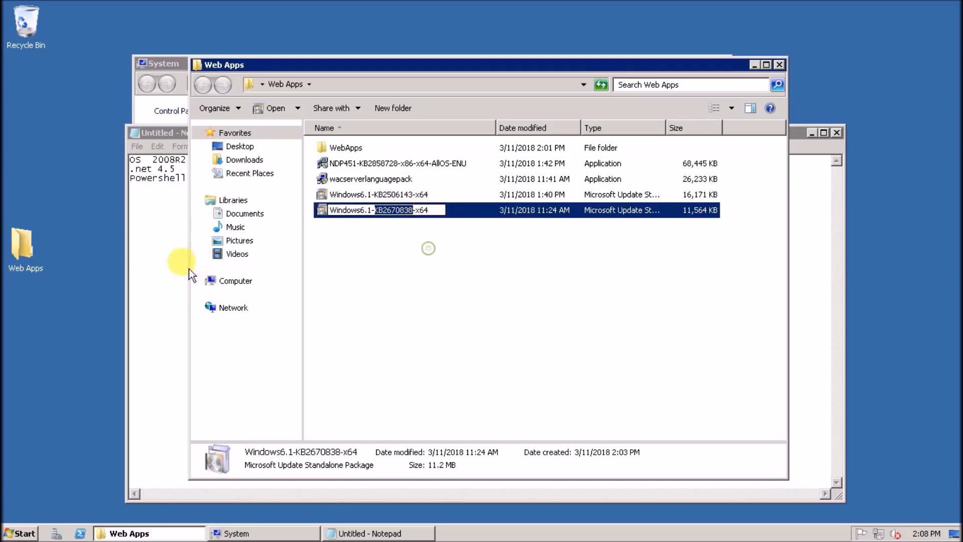
click(183, 262)
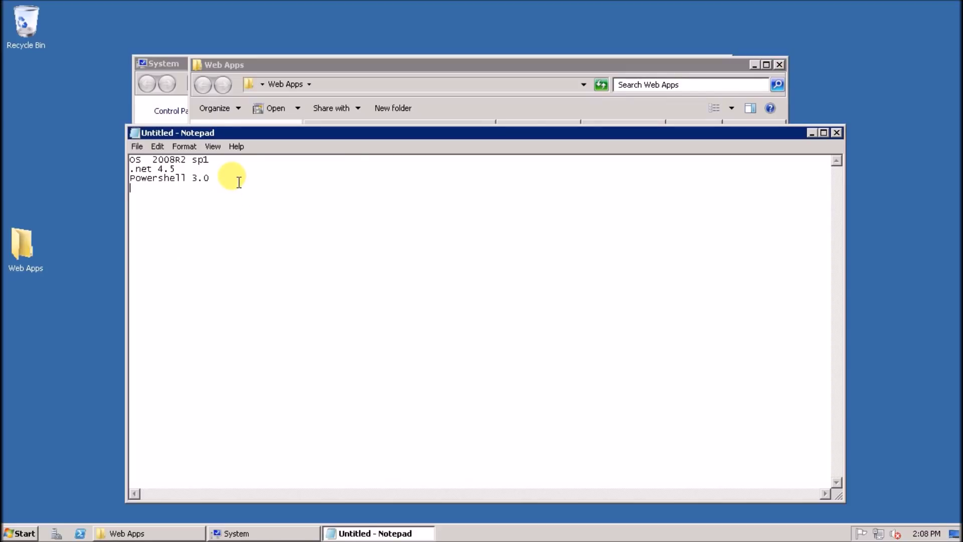
text(KB2670838)
text(updat)
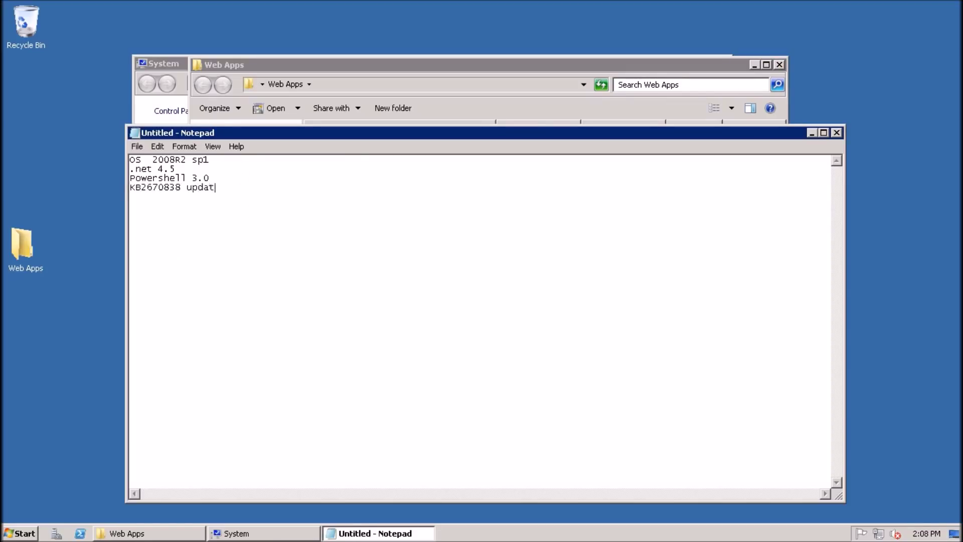
text(e)
Compare the OS and .net note lines against the System window, then return to the Web Apps folder
drag(419, 133, 426, 202)
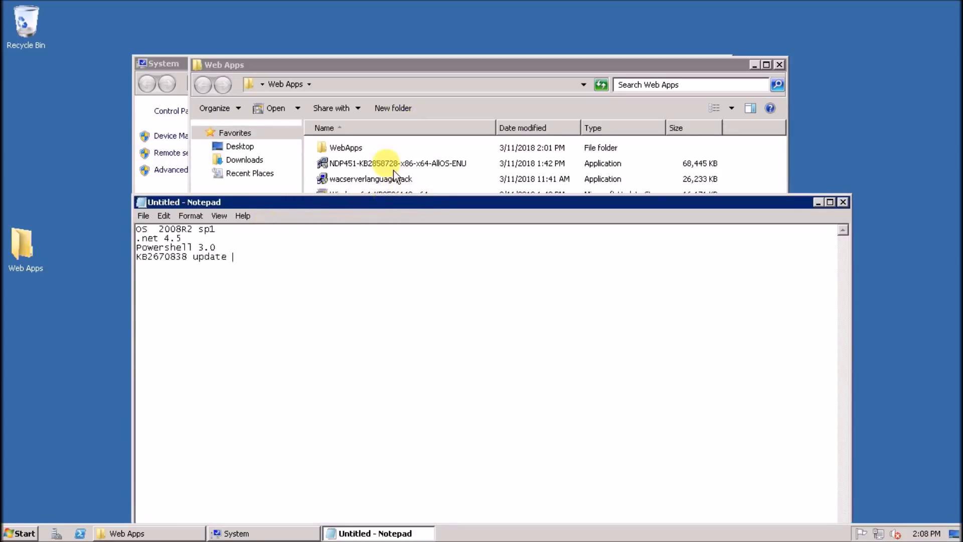
click(755, 65)
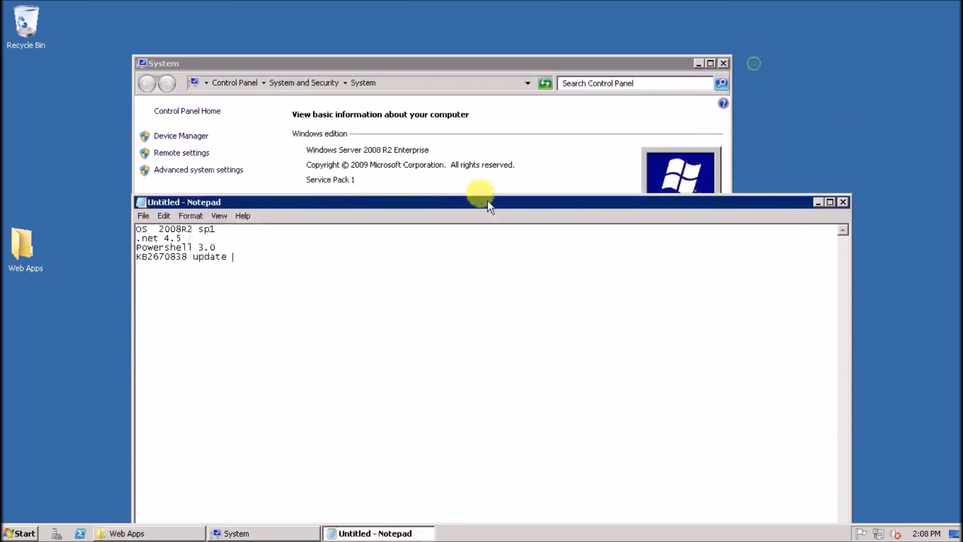
click(350, 183)
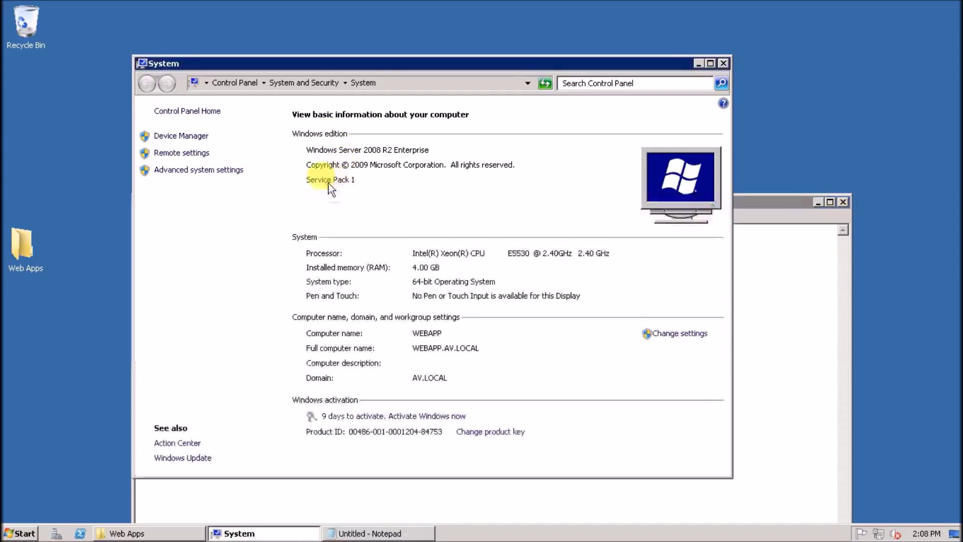
click(369, 533)
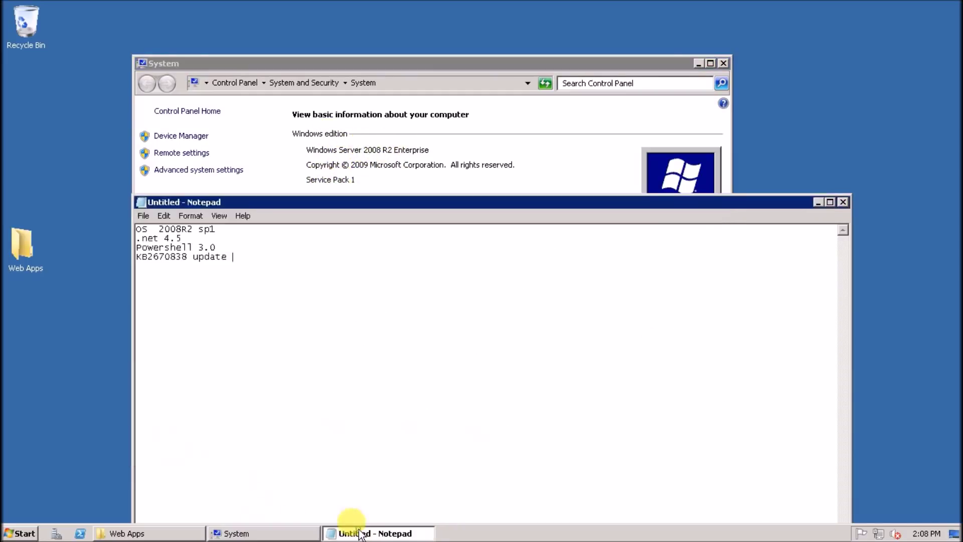
drag(218, 230, 134, 230)
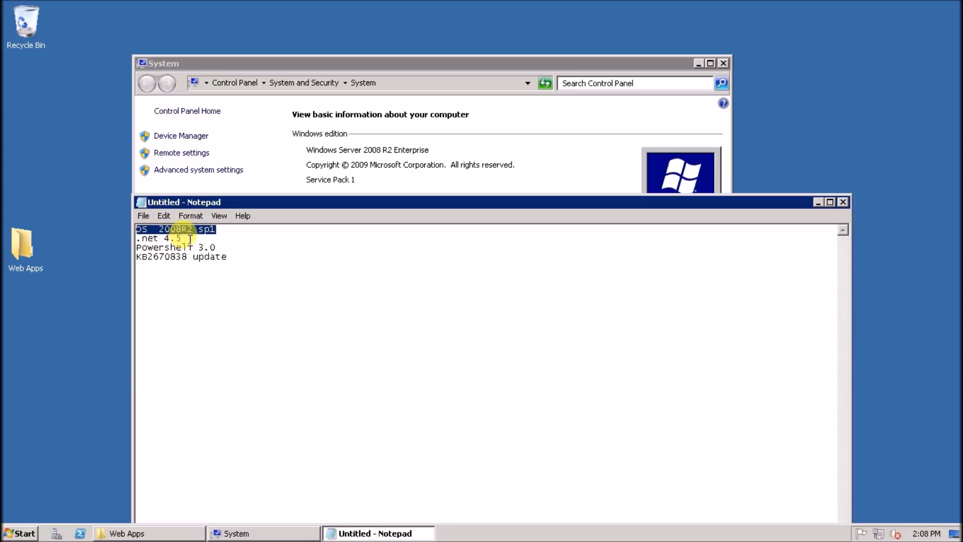
drag(185, 239, 123, 233)
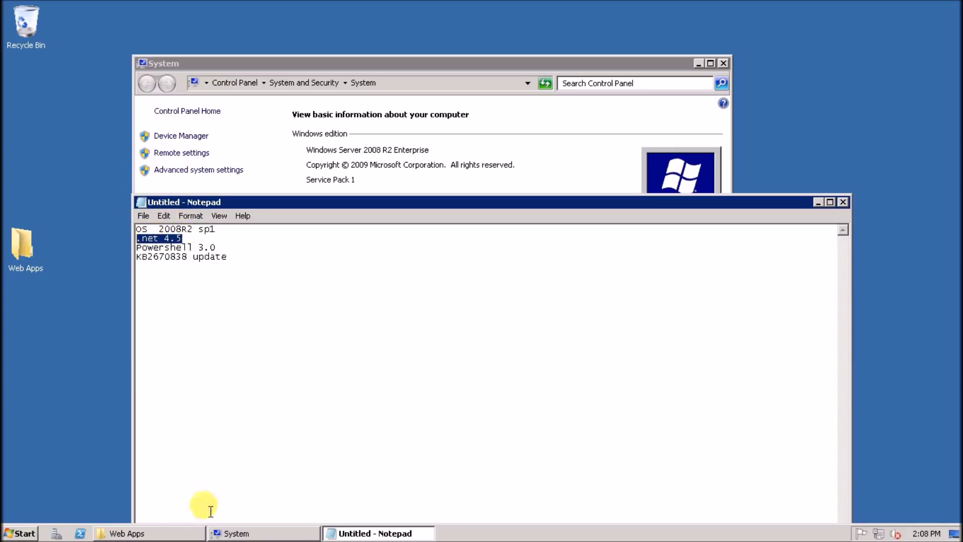
click(128, 533)
click(407, 312)
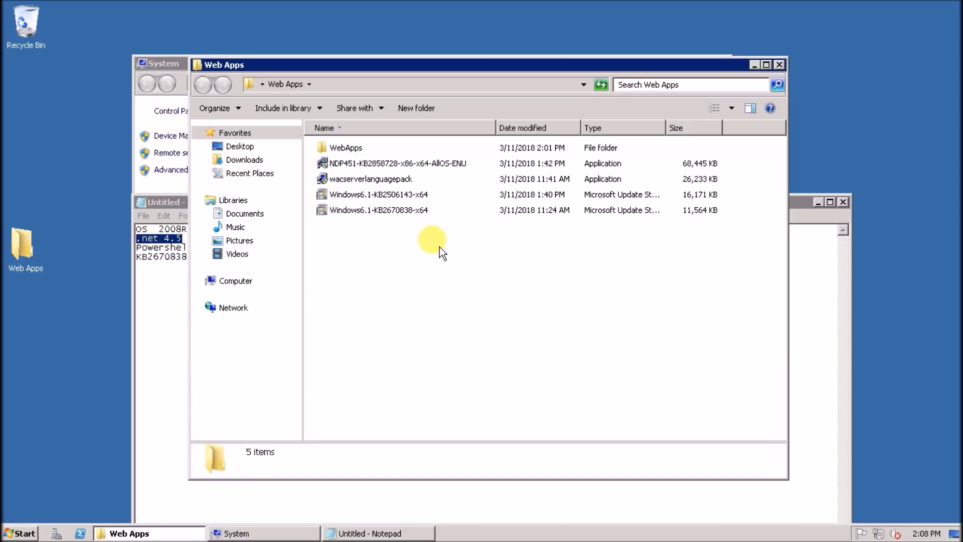
Launch the NDP451-KB2858728 .NET 4.5.1 installer through UAC and save the notes as PRe
click(431, 164)
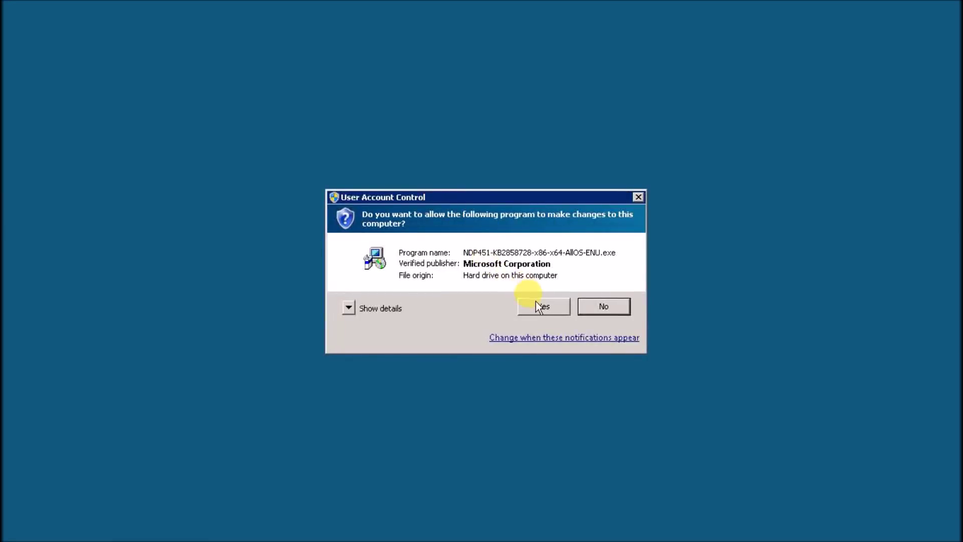
click(538, 306)
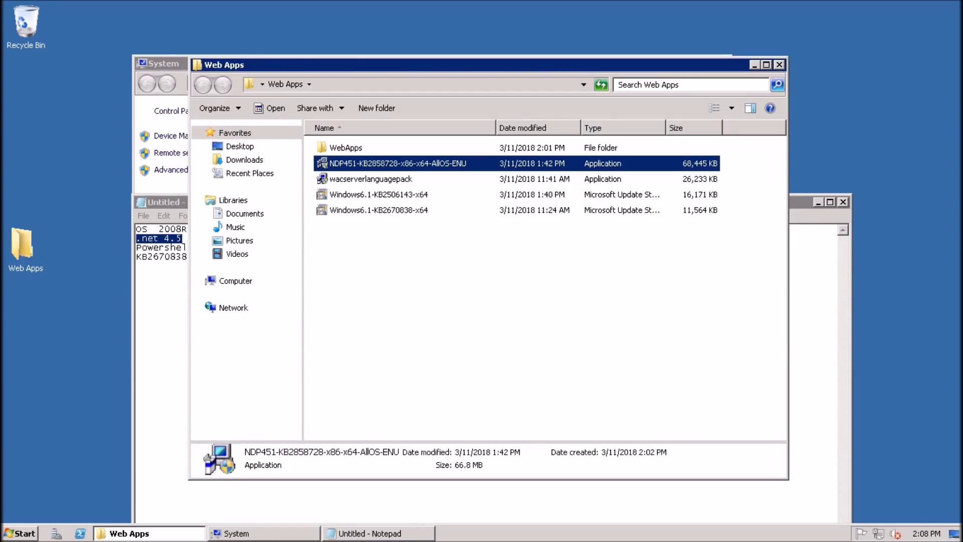
click(167, 263)
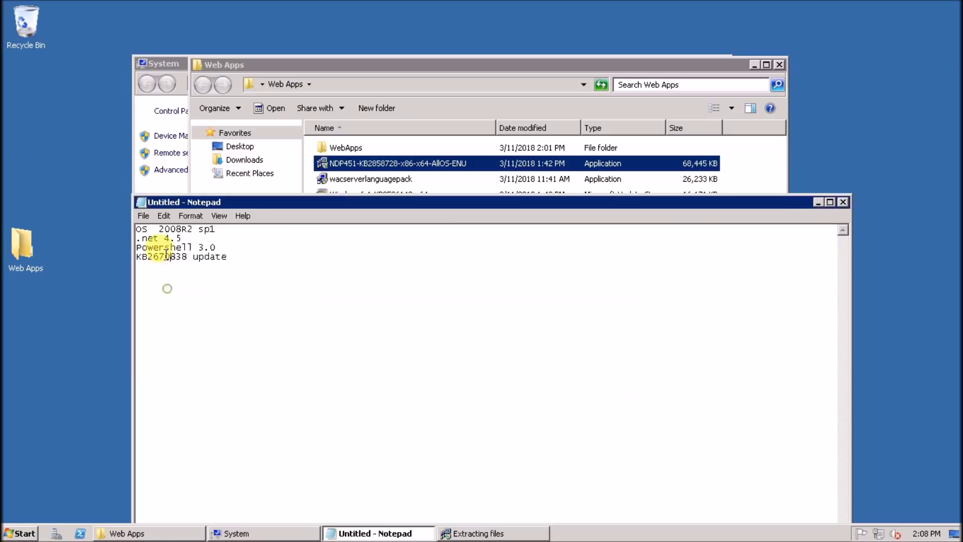
click(144, 215)
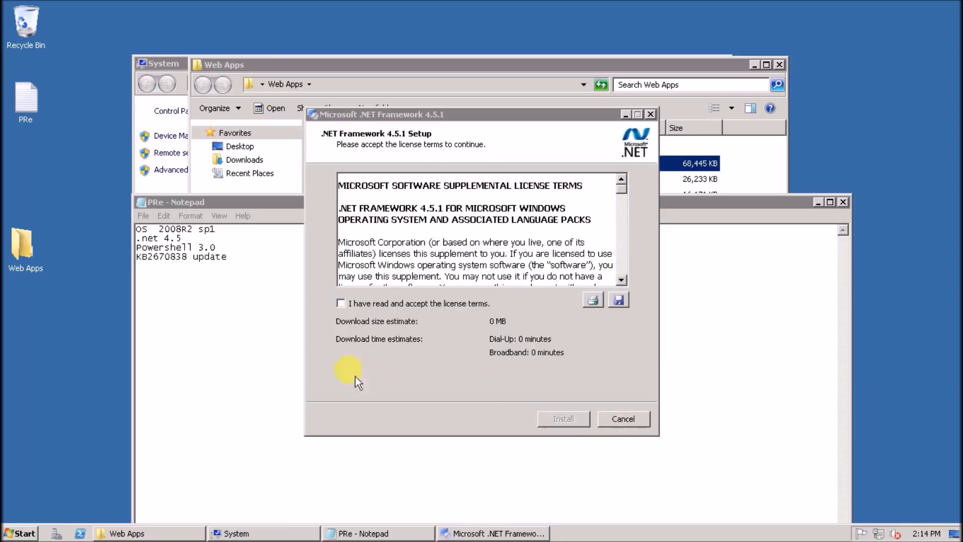
Accept the license, install .NET Framework 4.5.1, finish, and uncover the file list again
click(341, 303)
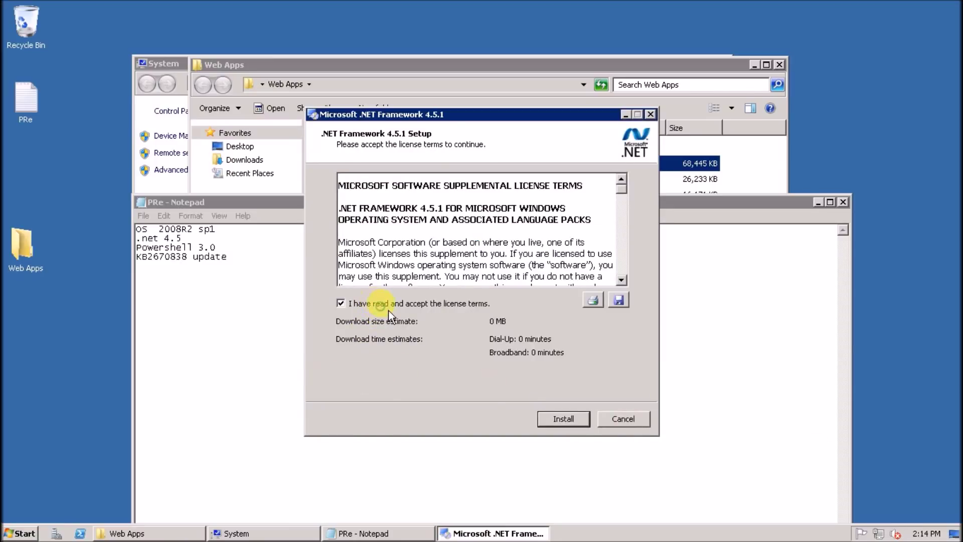
click(563, 418)
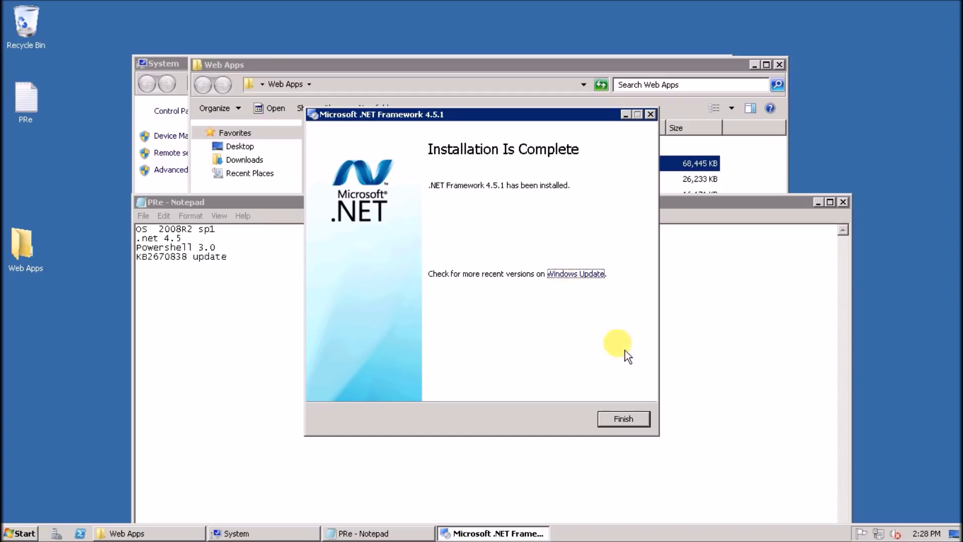
click(622, 419)
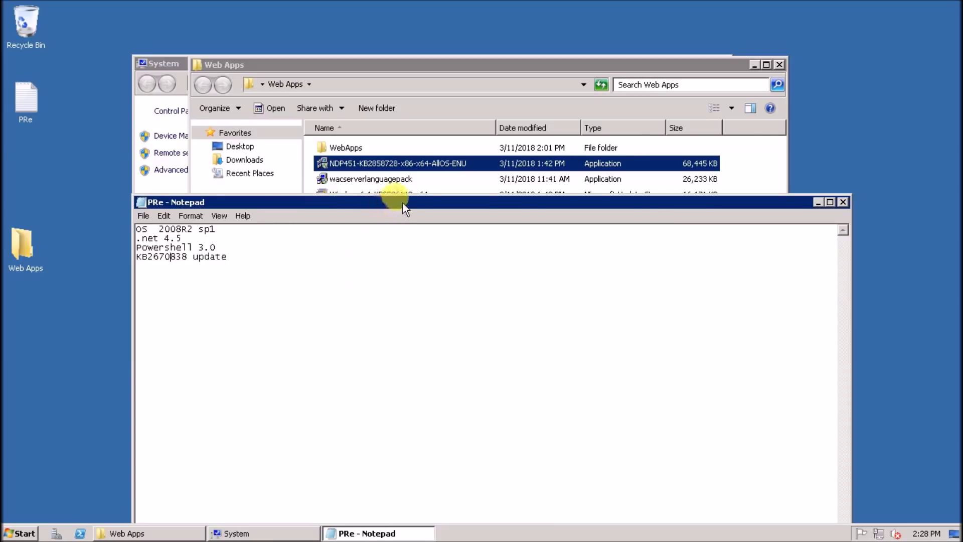
drag(403, 218, 411, 332)
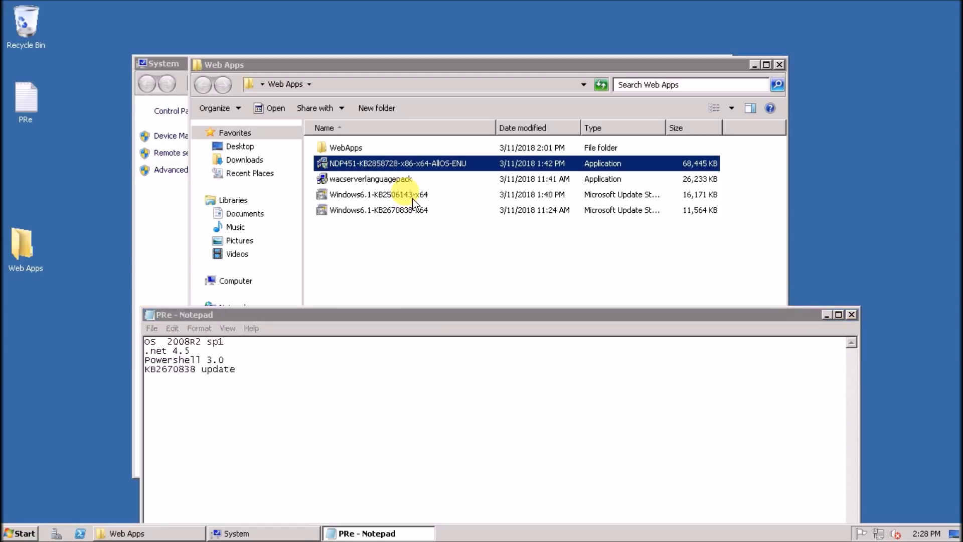
Run Windows6.1-KB2506143-x64, accept its terms, and restart the server when done
click(416, 241)
double_click(415, 197)
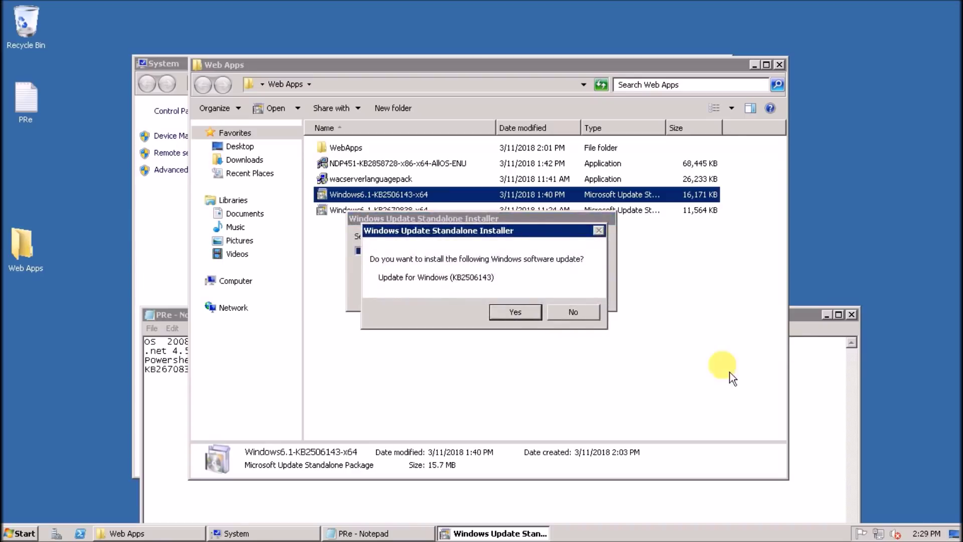
click(515, 311)
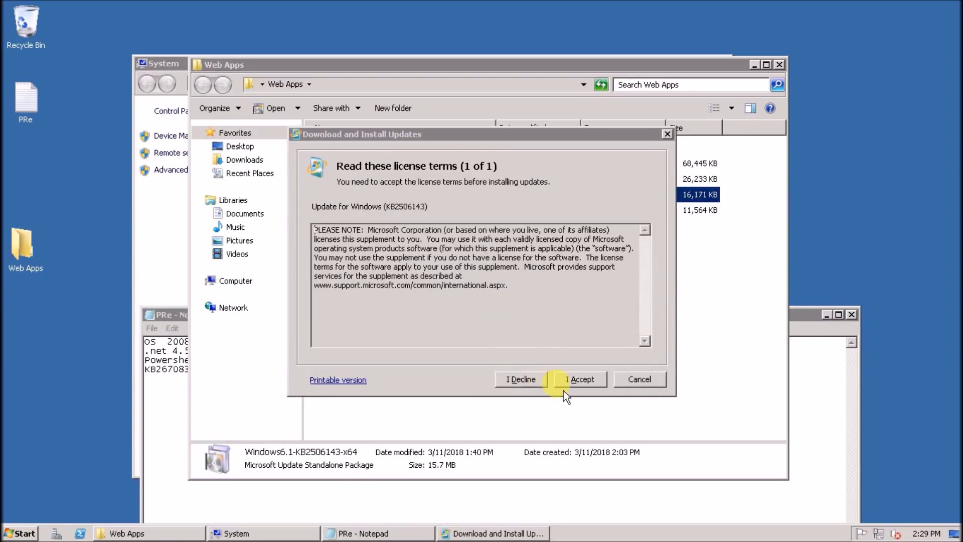
click(579, 382)
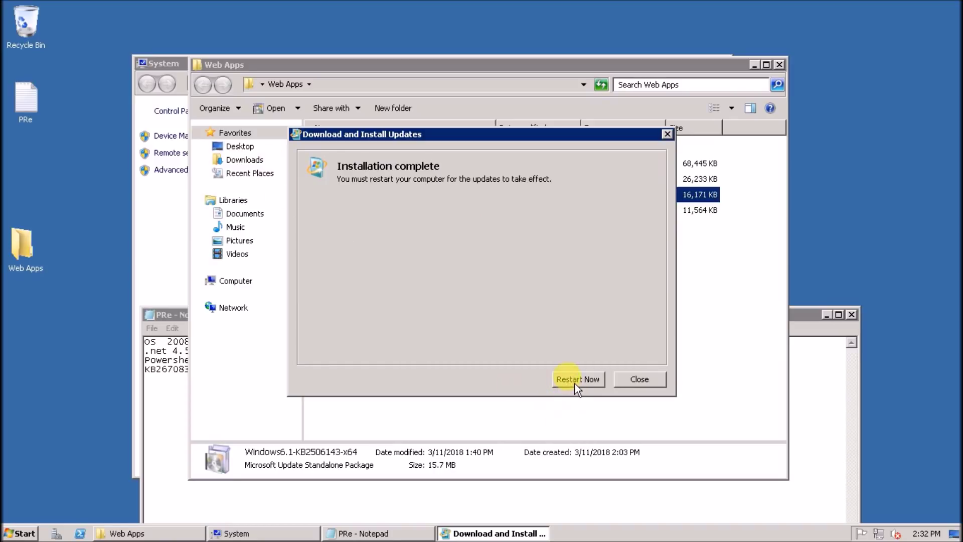
click(575, 381)
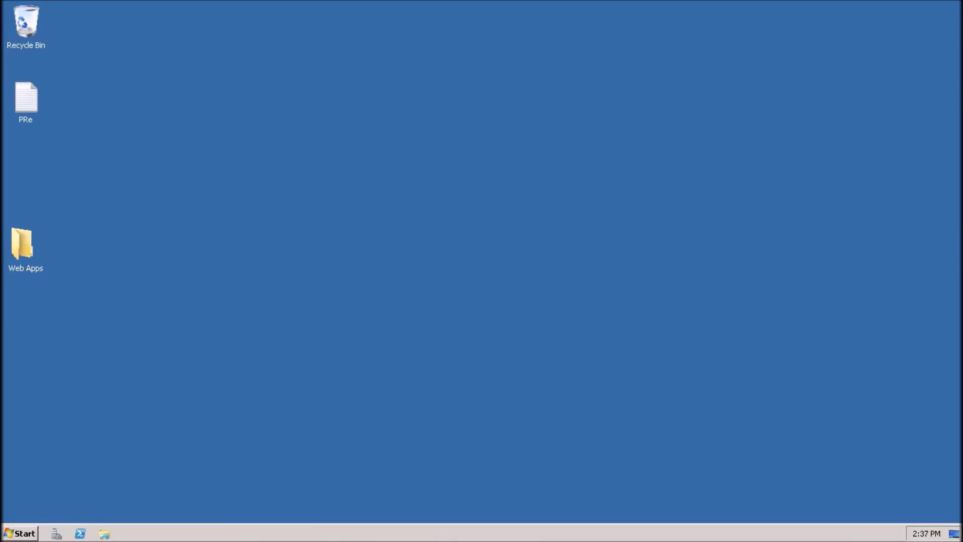
Reopen PRe and the Web Apps folder, install Windows6.1-KB2670838-x64, and force the restart
double_click(26, 96)
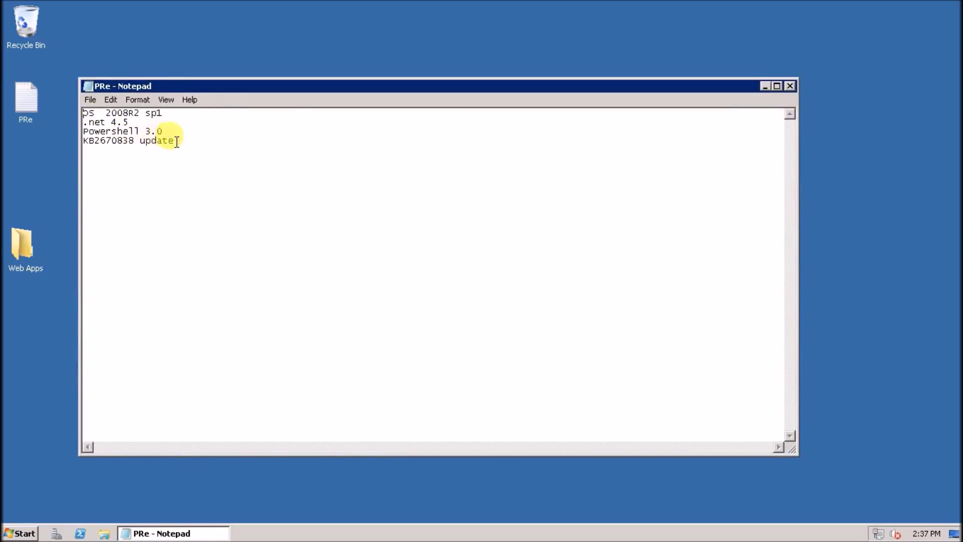
drag(175, 141, 80, 142)
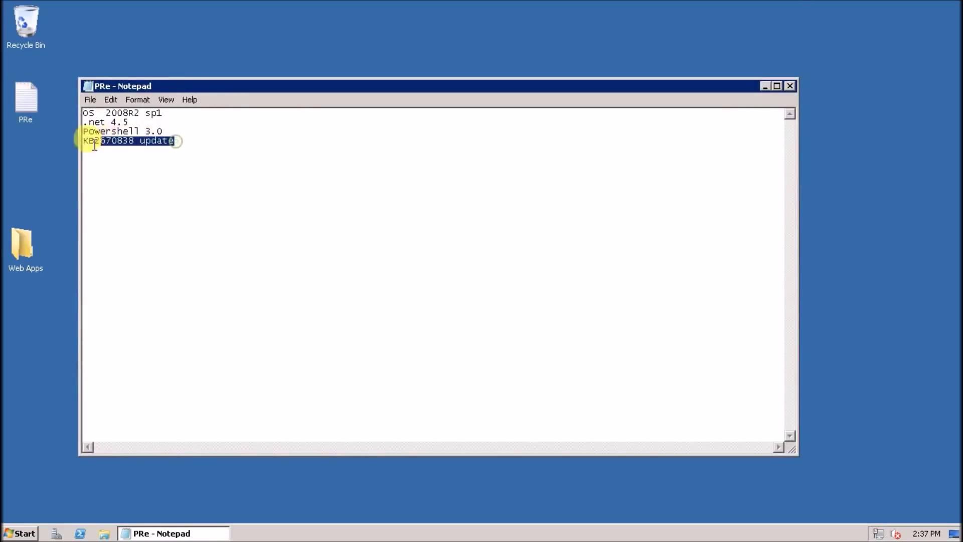
double_click(16, 245)
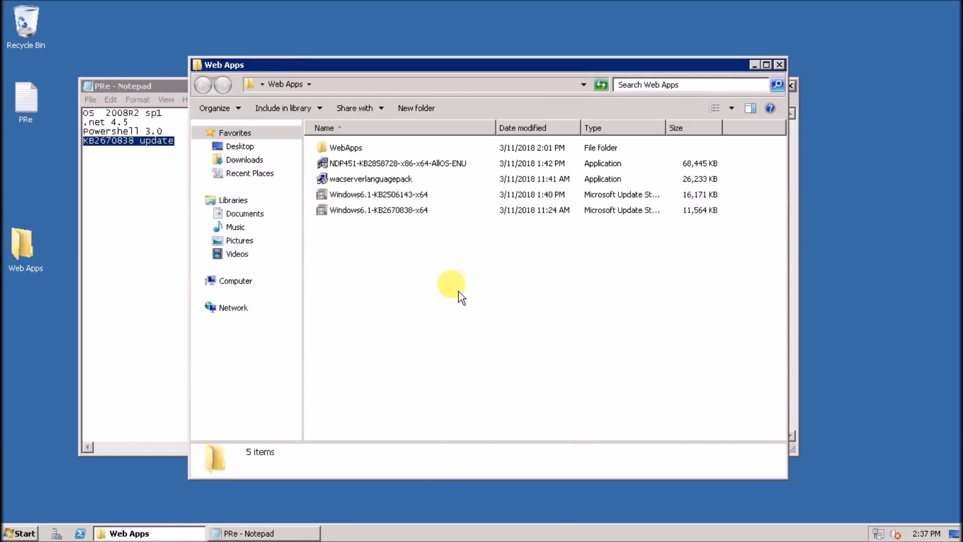
double_click(399, 210)
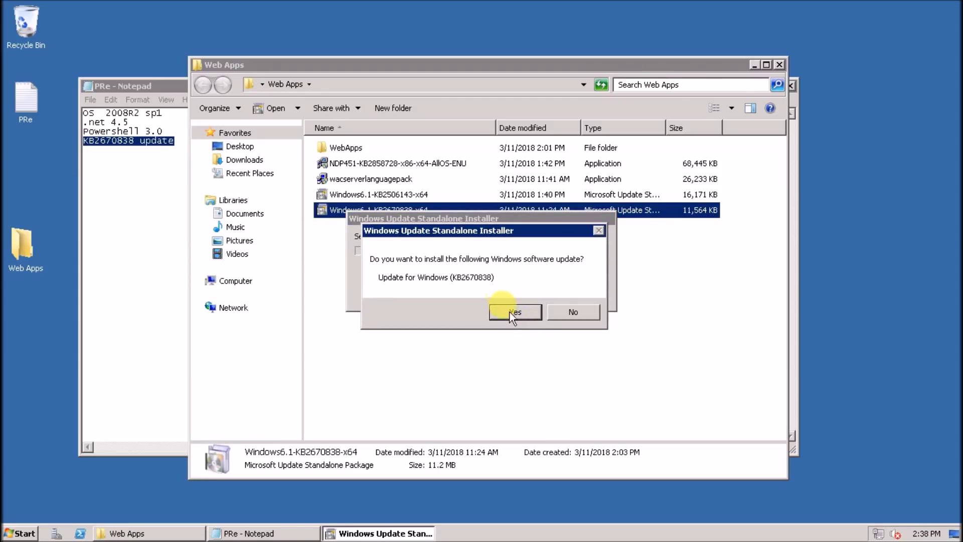
click(509, 313)
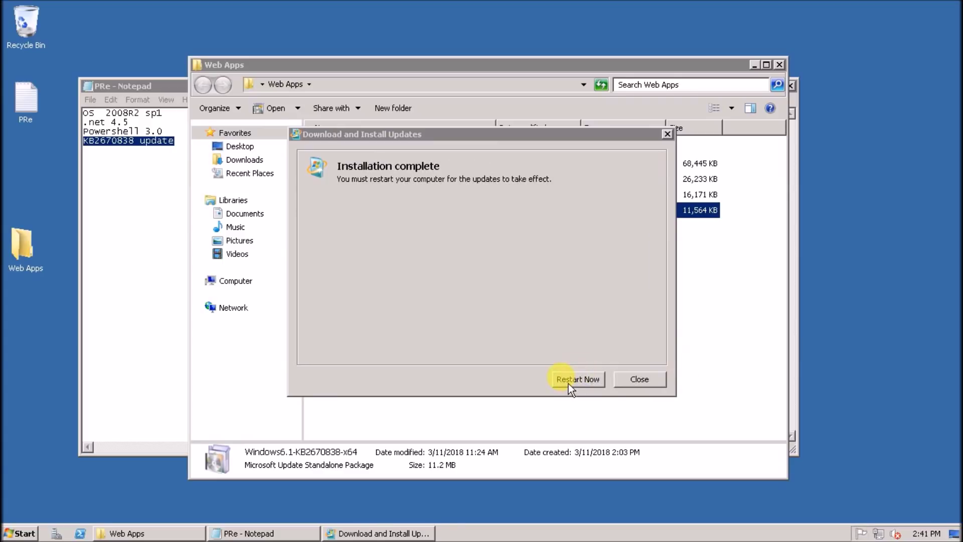
click(569, 383)
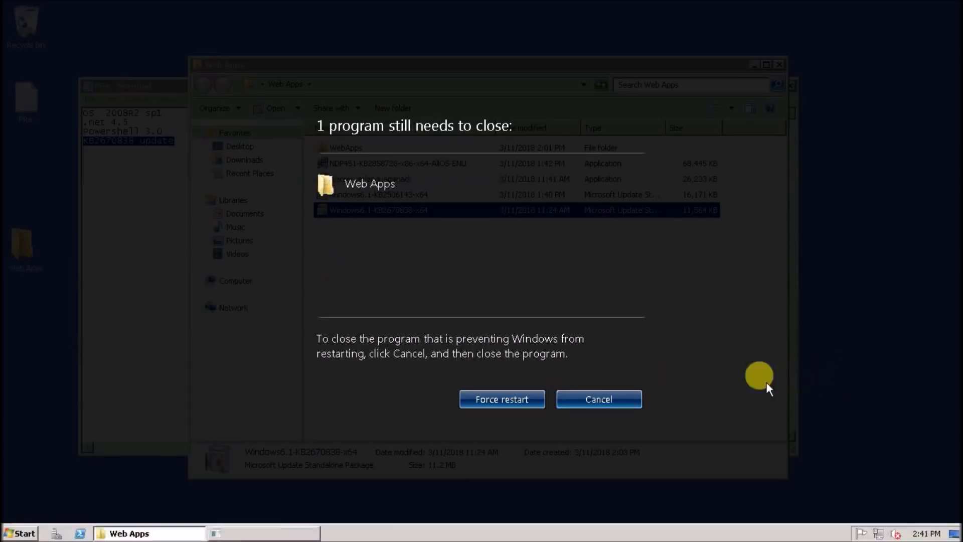
click(499, 400)
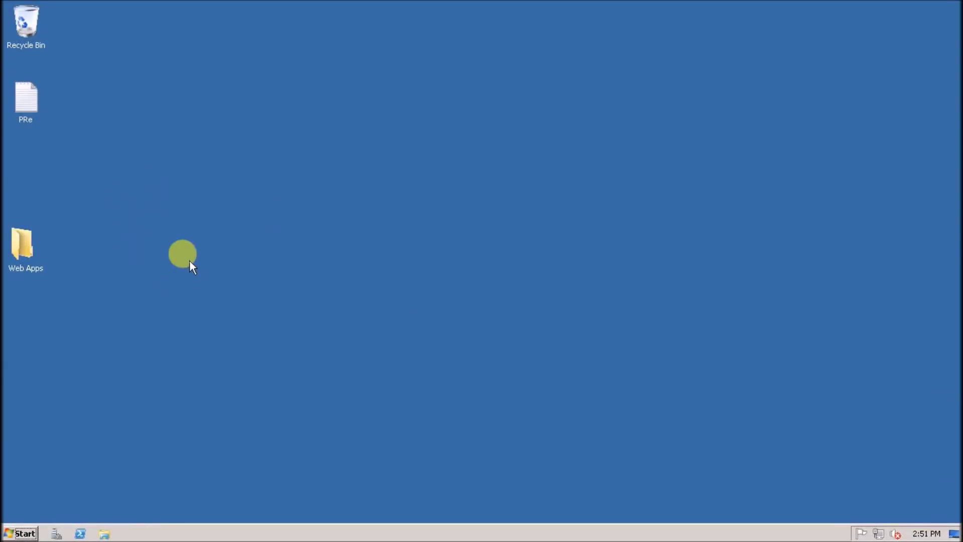
Reopen the PRe notes and start Windows PowerShell as administrator from Start search
click(17, 107)
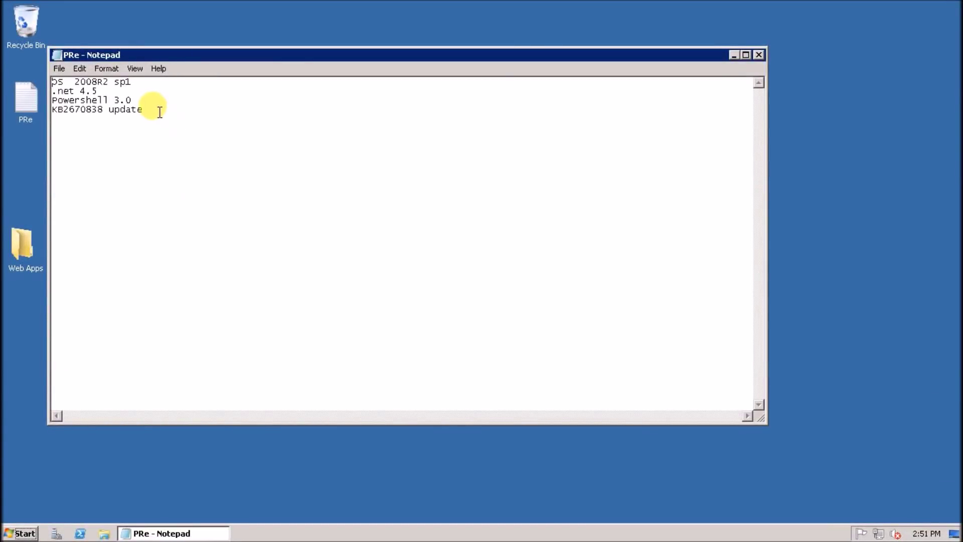
drag(147, 110, 23, 75)
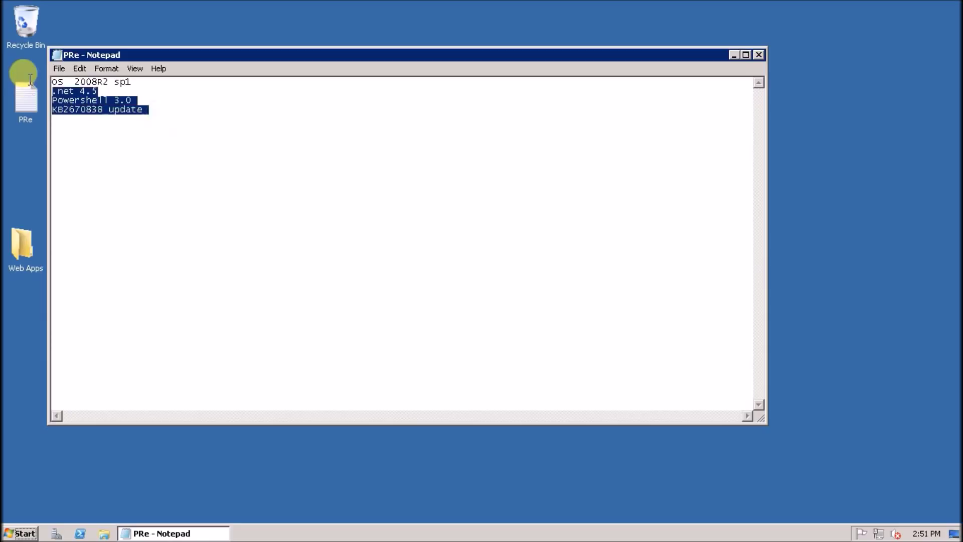
click(419, 162)
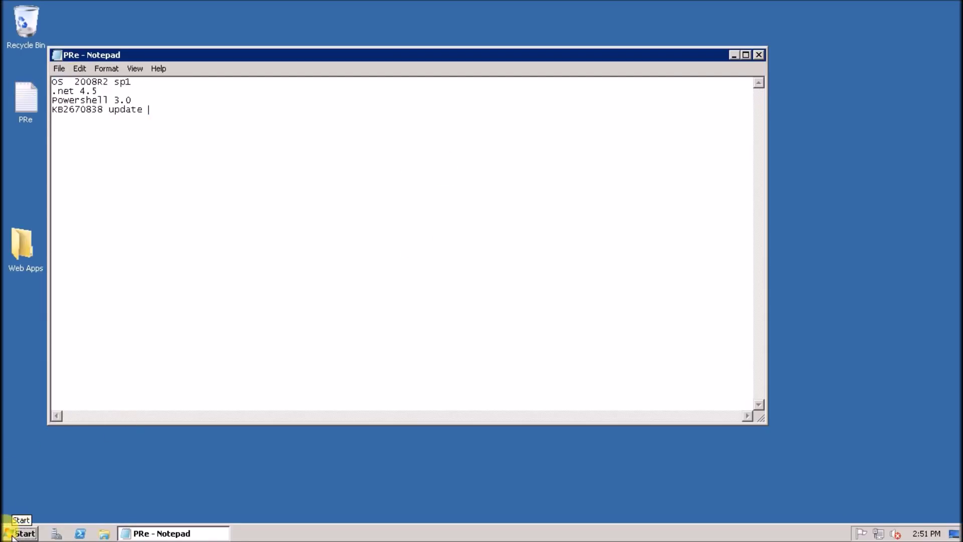
click(14, 533)
text(powersh)
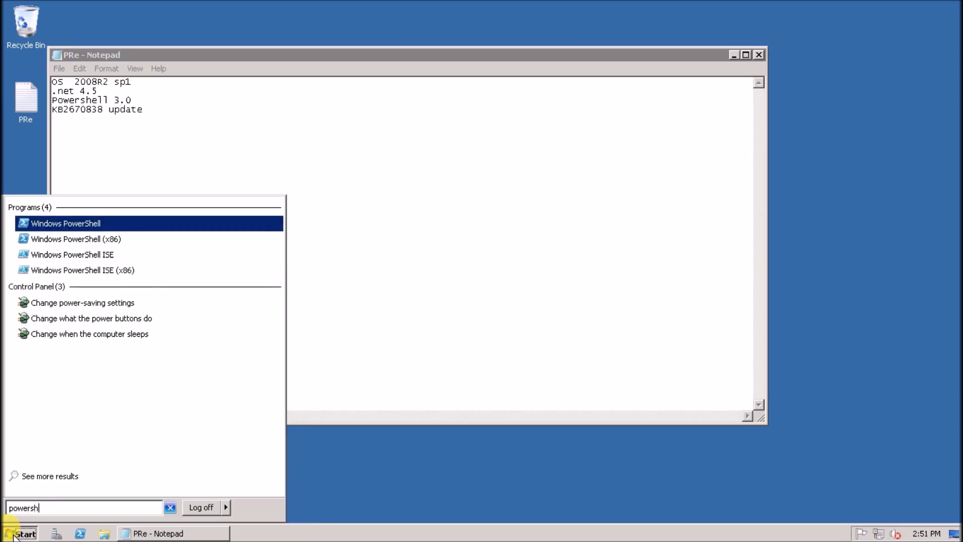
right_click(69, 224)
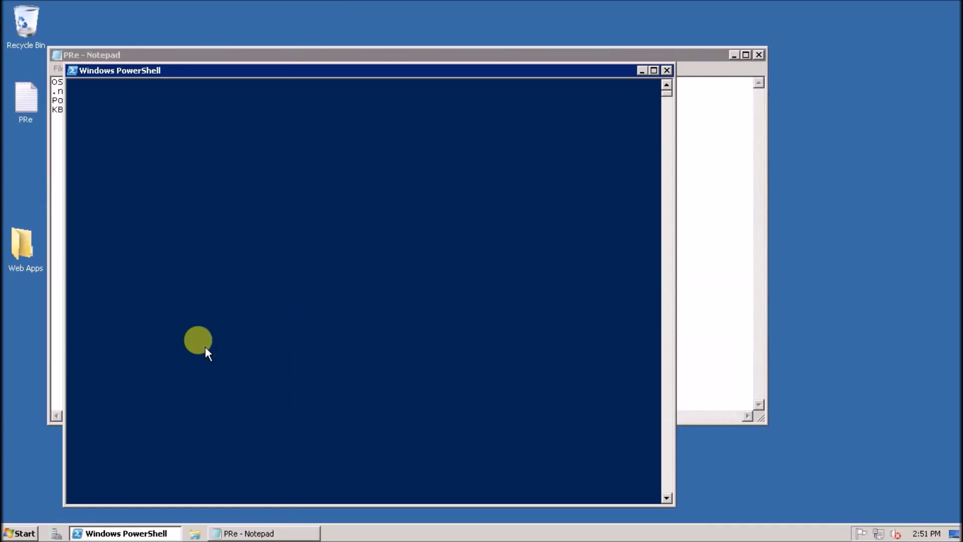
text(import-modu)
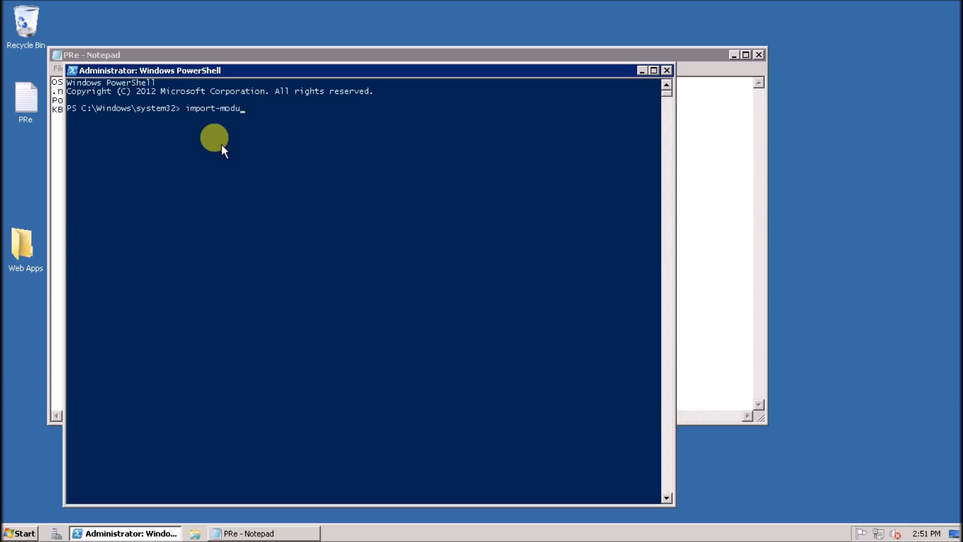
Import-Module ServerManager, then run the pasted Add-WindowsFeature command for IIS and .NET
key(Tab)
text(S)
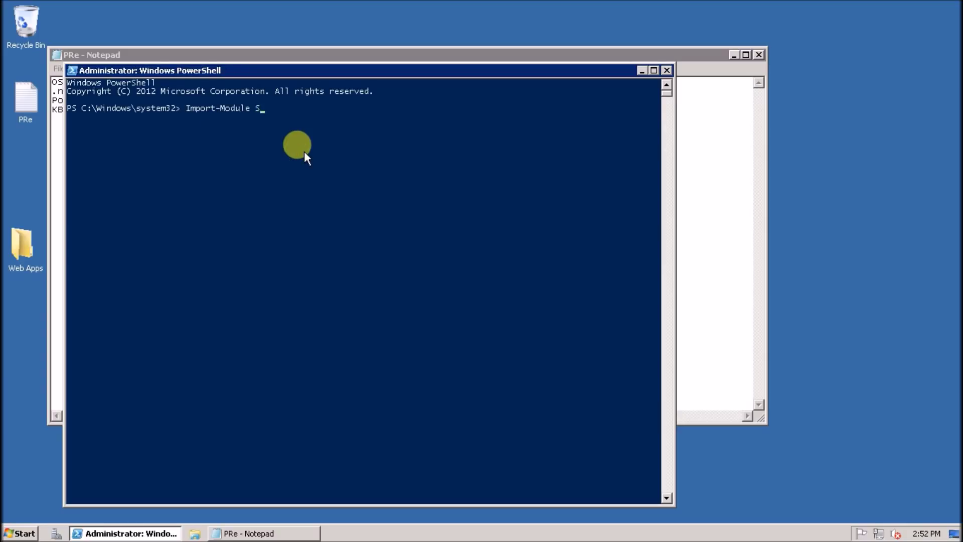
text(erverManager)
key(Return)
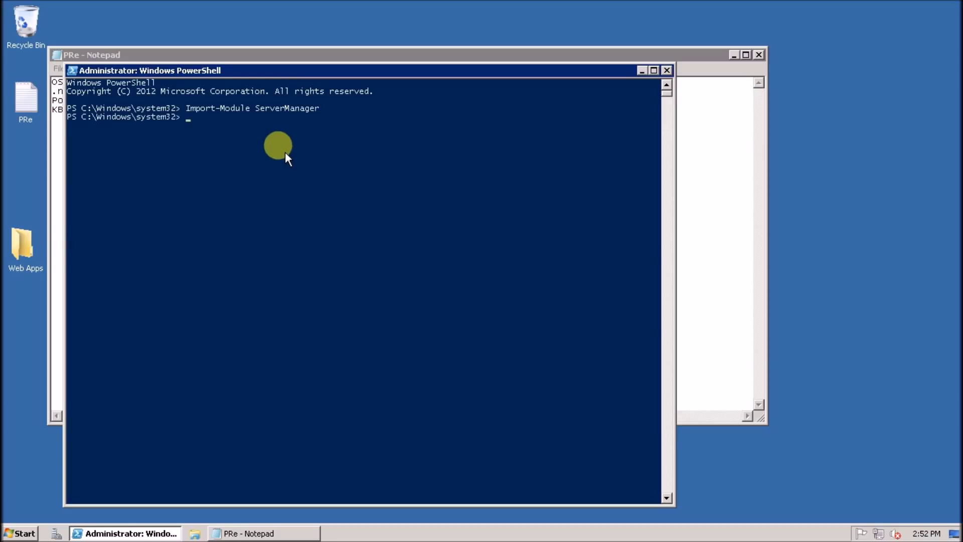
right_click(240, 143)
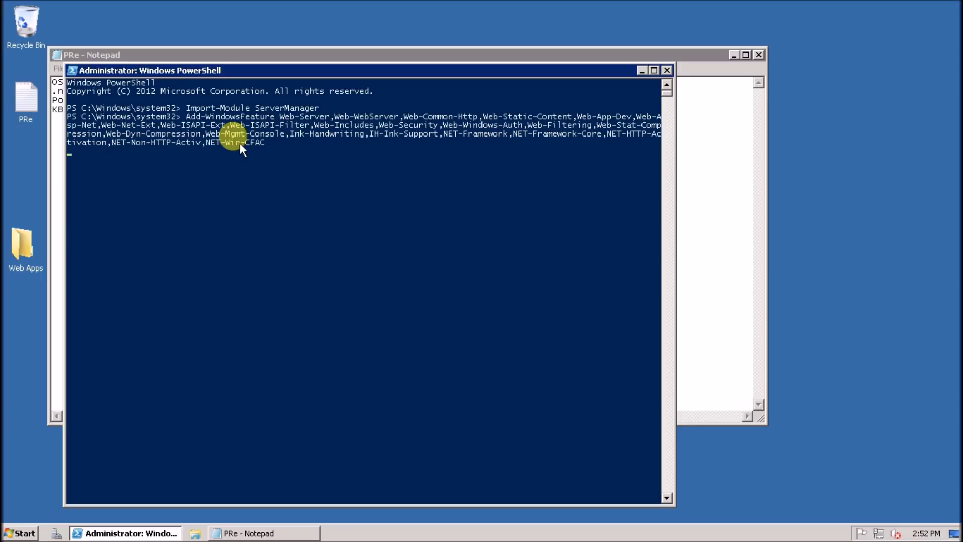
key(Return)
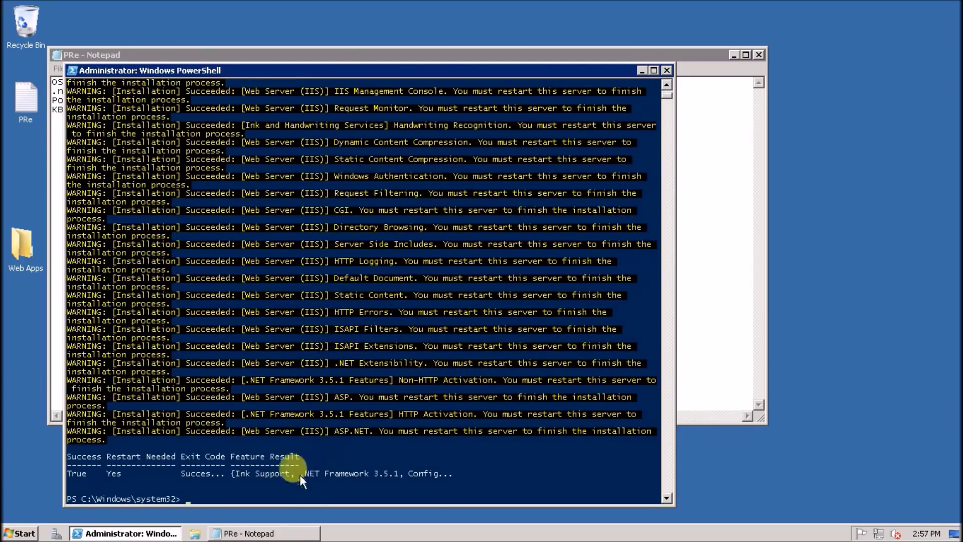
Exit the PowerShell console and close the Notepad notes
click(218, 496)
text(exit)
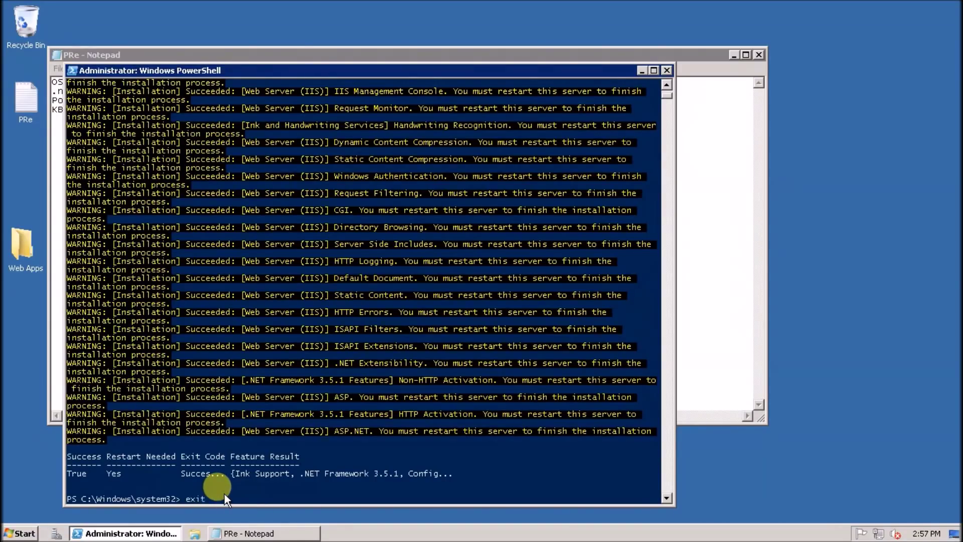
key(Return)
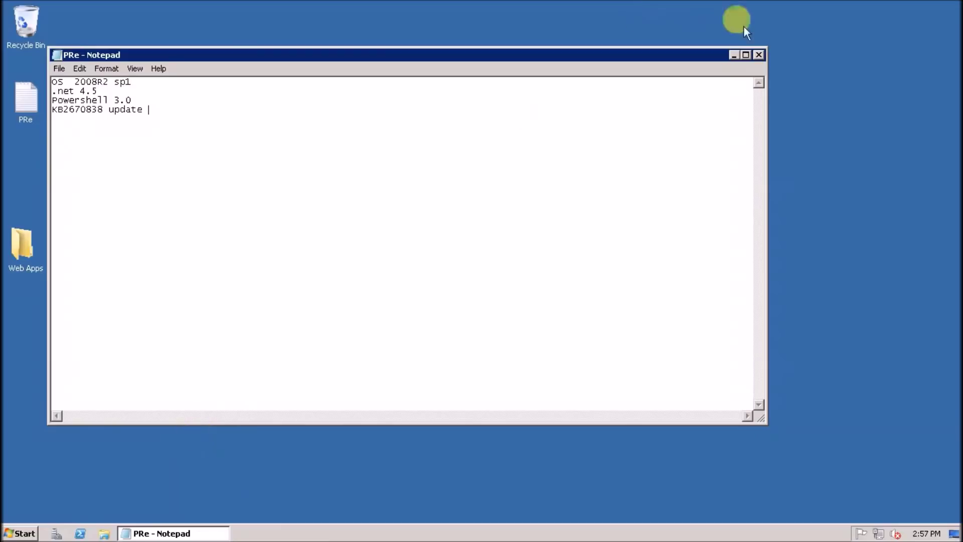
click(746, 55)
key(super)
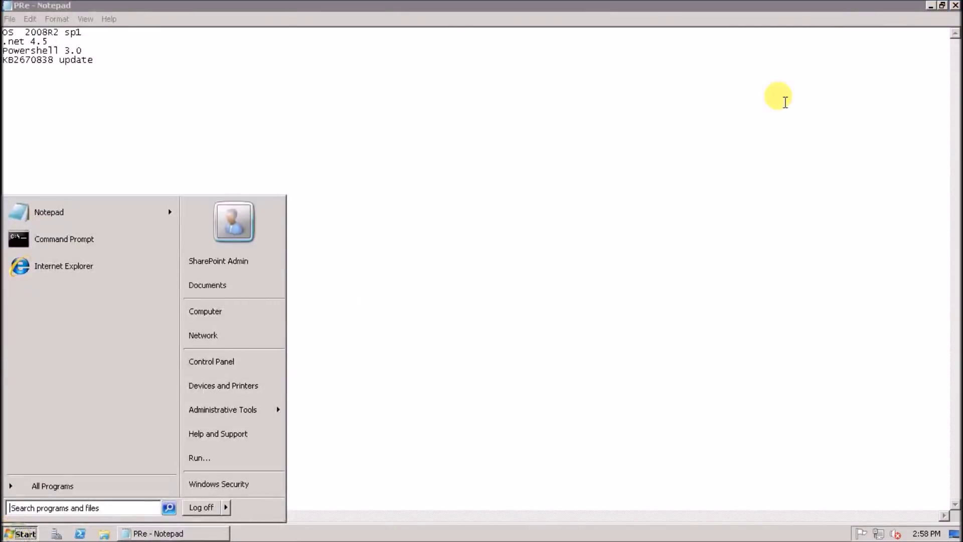
click(954, 6)
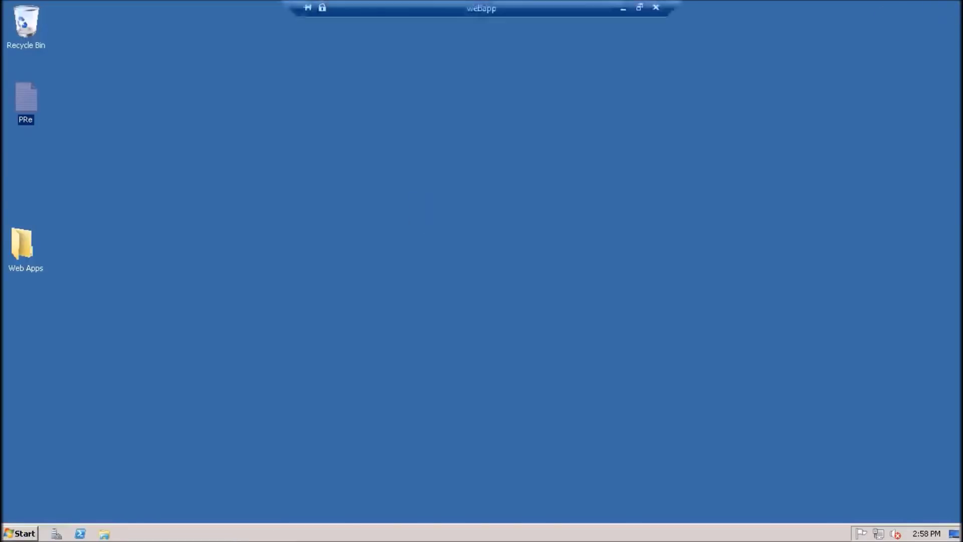
Restart the server from the Start menu's Shut Down options
click(24, 533)
click(225, 506)
click(267, 506)
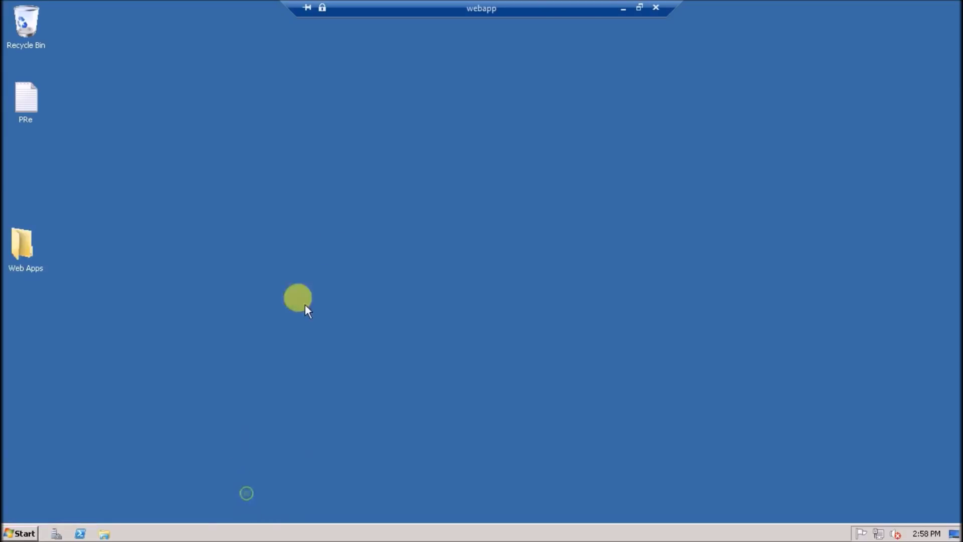
text(sdf)
click(492, 305)
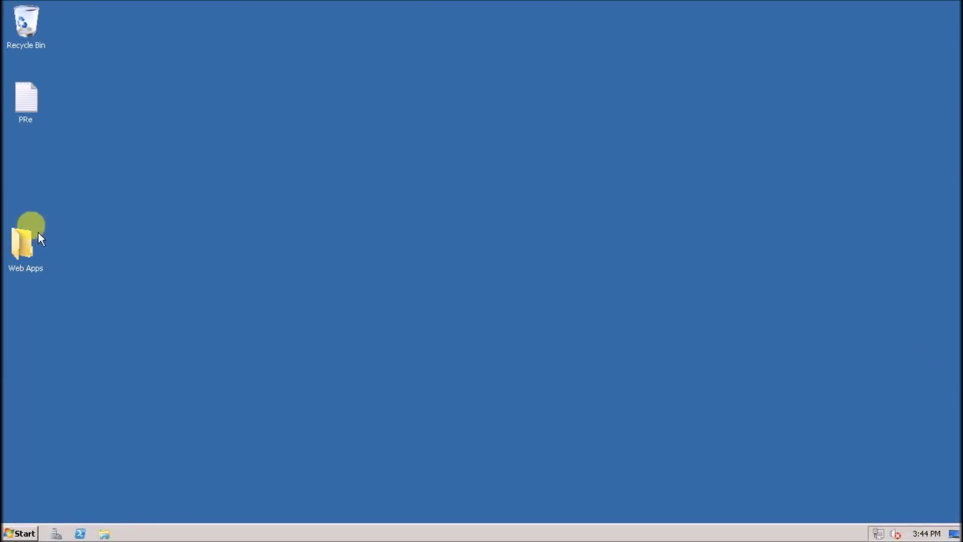
Launch setup from Web Apps > WebApps and allow it through UAC
click(28, 242)
double_click(28, 242)
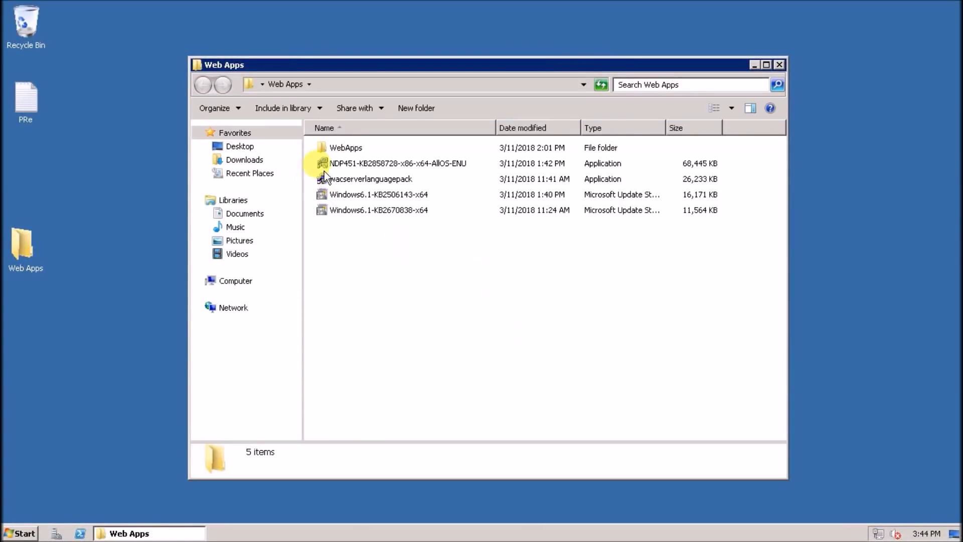
double_click(345, 148)
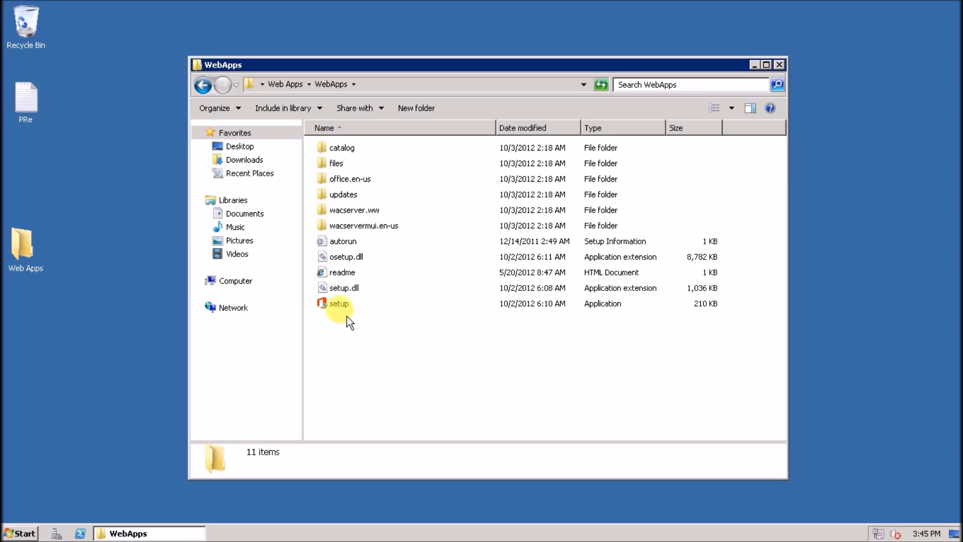
double_click(339, 305)
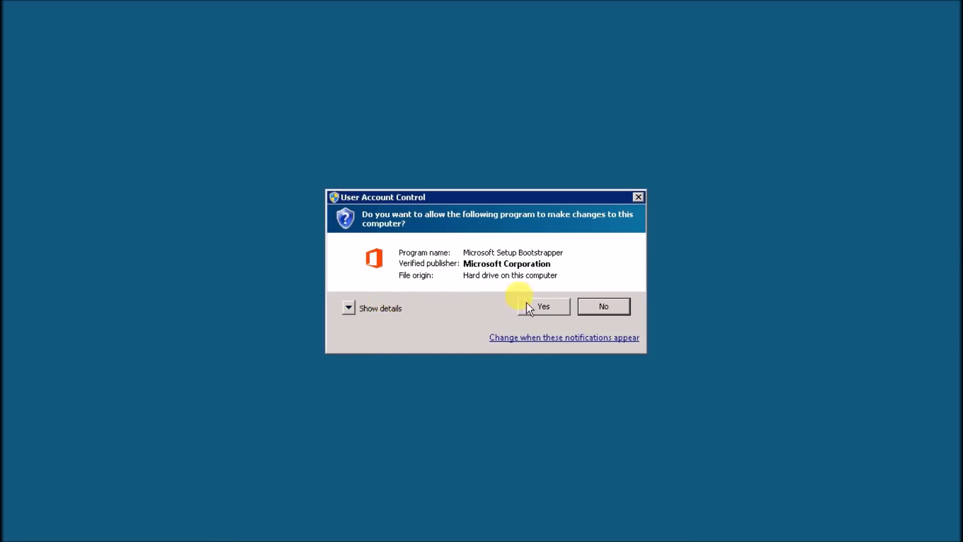
click(522, 312)
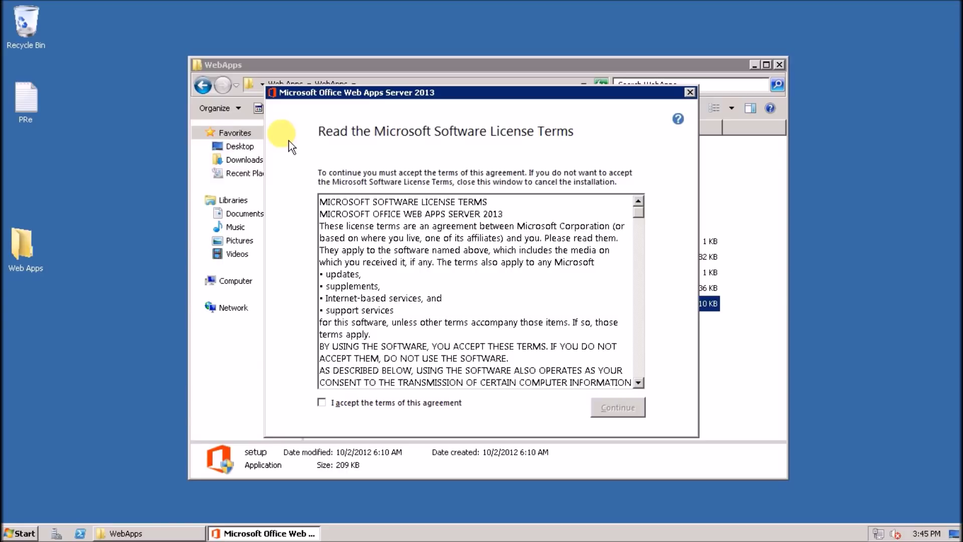
Accept the license, install Office Web Apps Server 2013, and close the finished installer
click(362, 406)
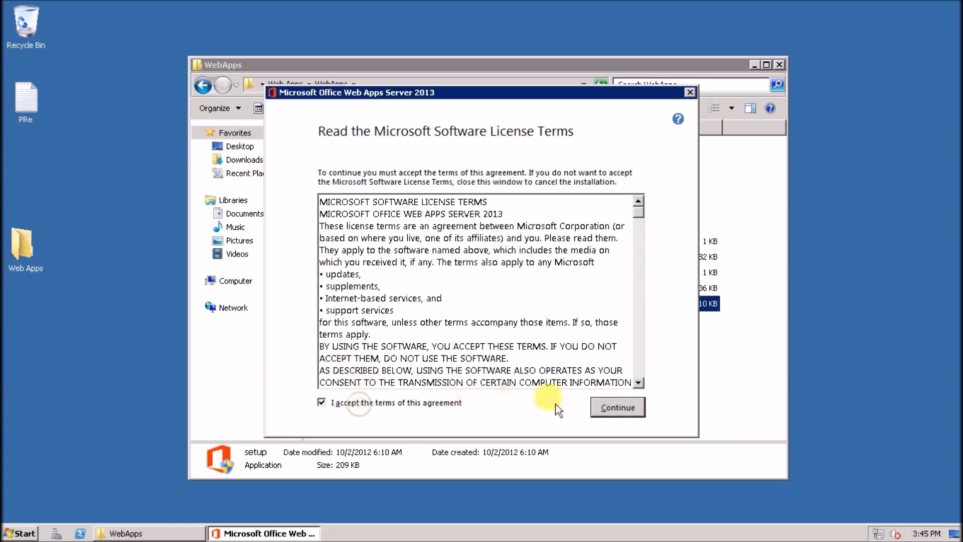
click(617, 407)
click(647, 407)
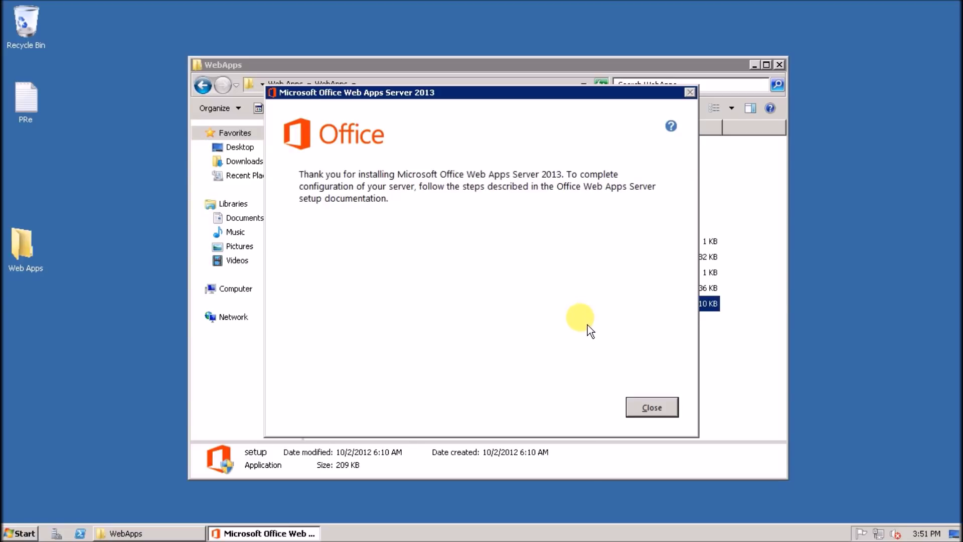
click(653, 408)
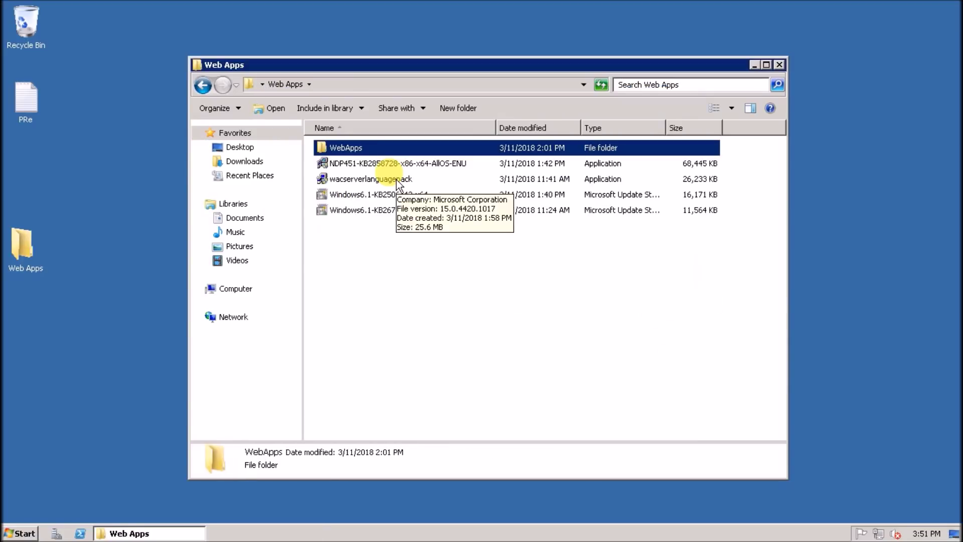
Run the wacserverlanguagepack installer, accept the license and complete the English language pack install
double_click(397, 180)
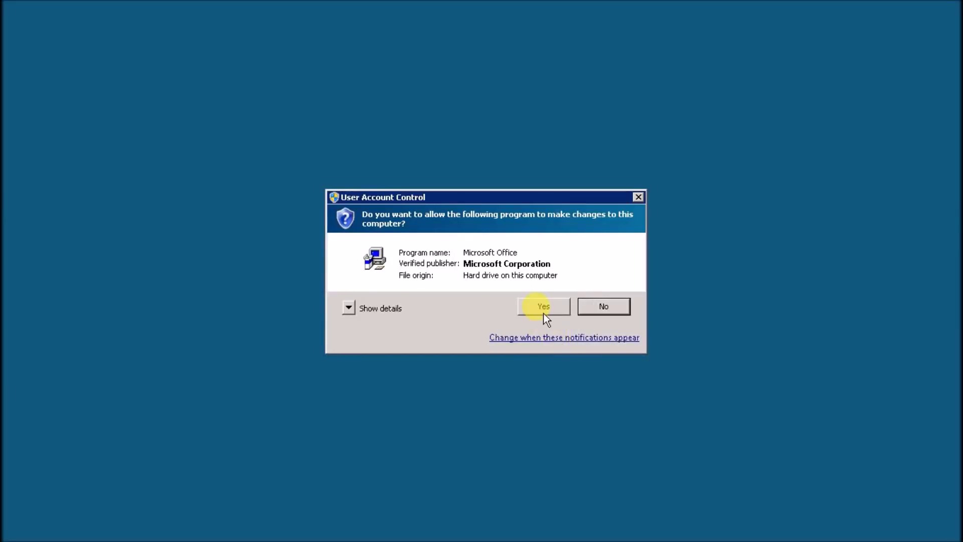
click(544, 307)
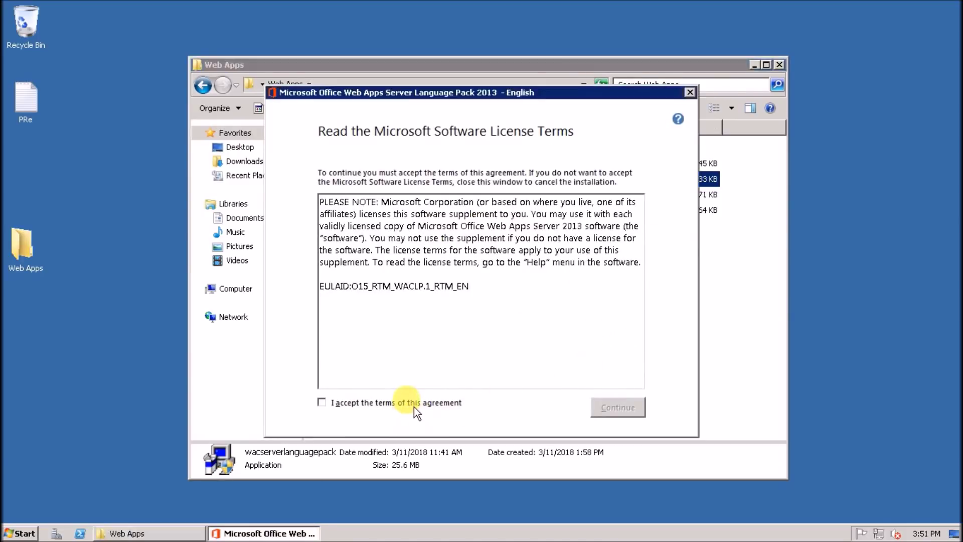
click(414, 403)
click(617, 407)
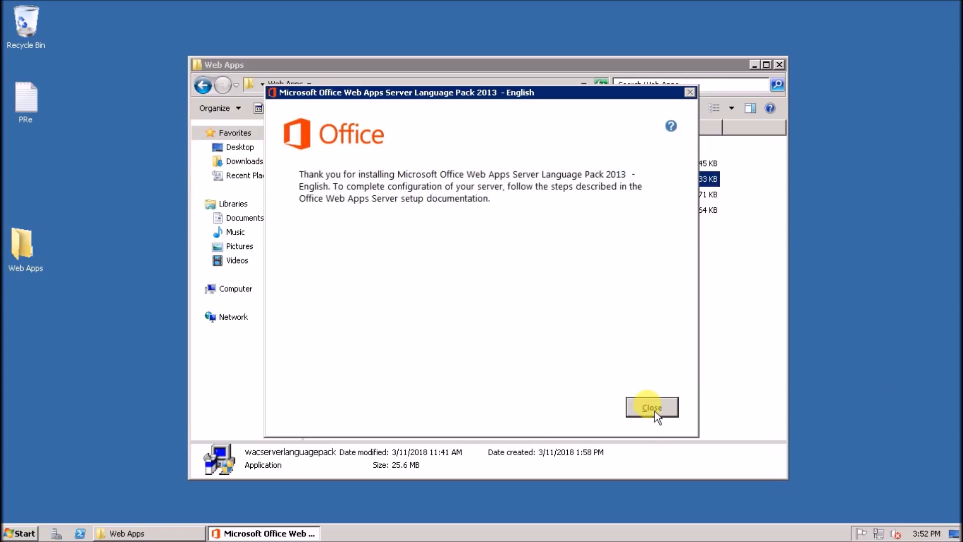
click(654, 411)
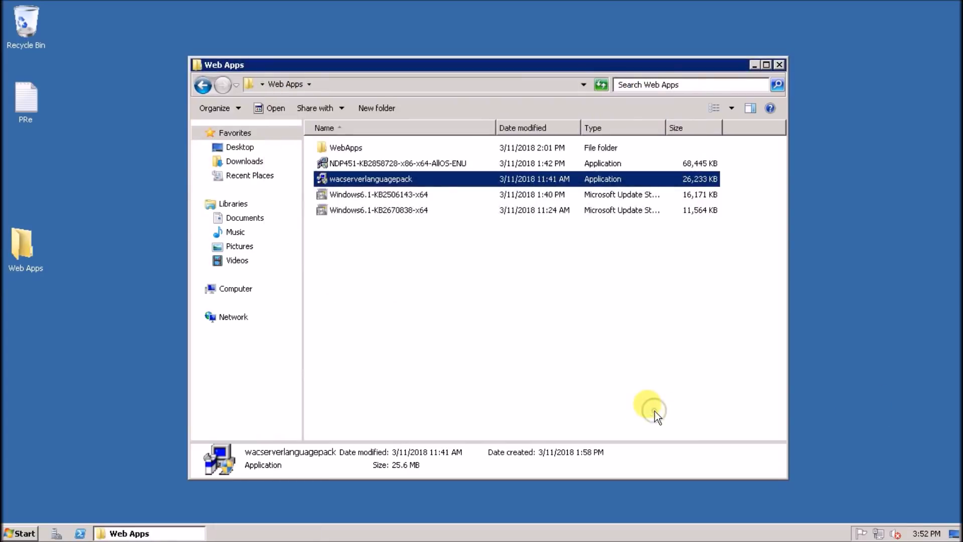
Close the Web Apps folder window and bring up the Start menu
click(779, 65)
click(21, 534)
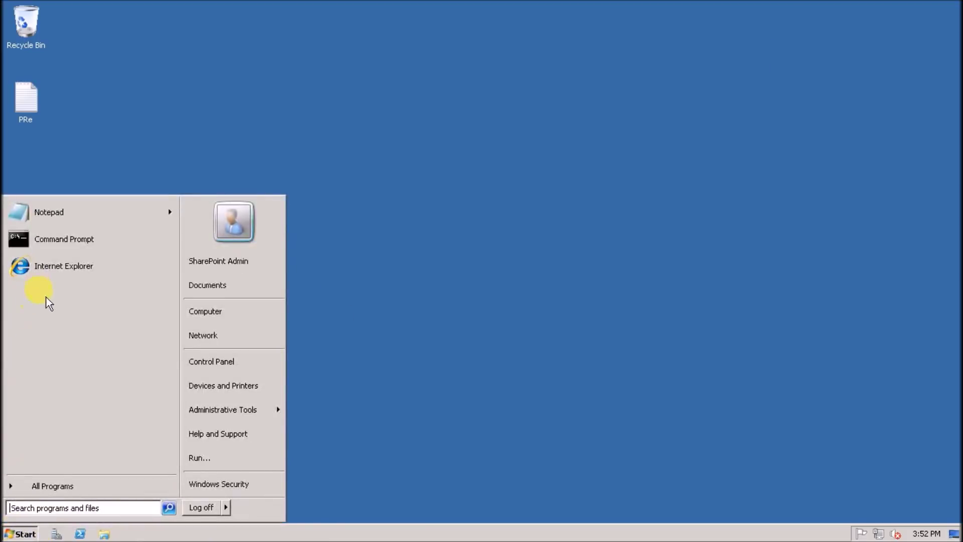
Launch Windows PowerShell as administrator from the Start menu search and approve elevation
click(63, 508)
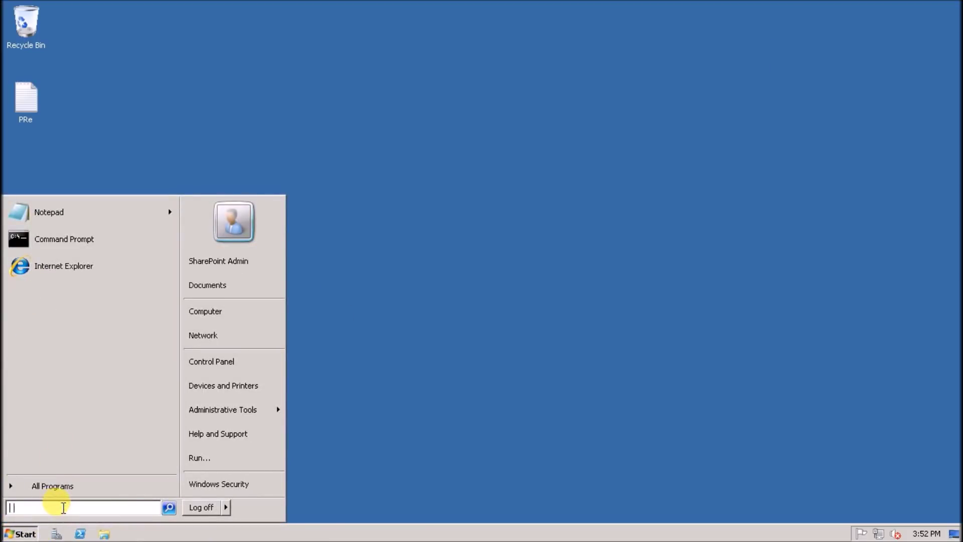
text(powershell)
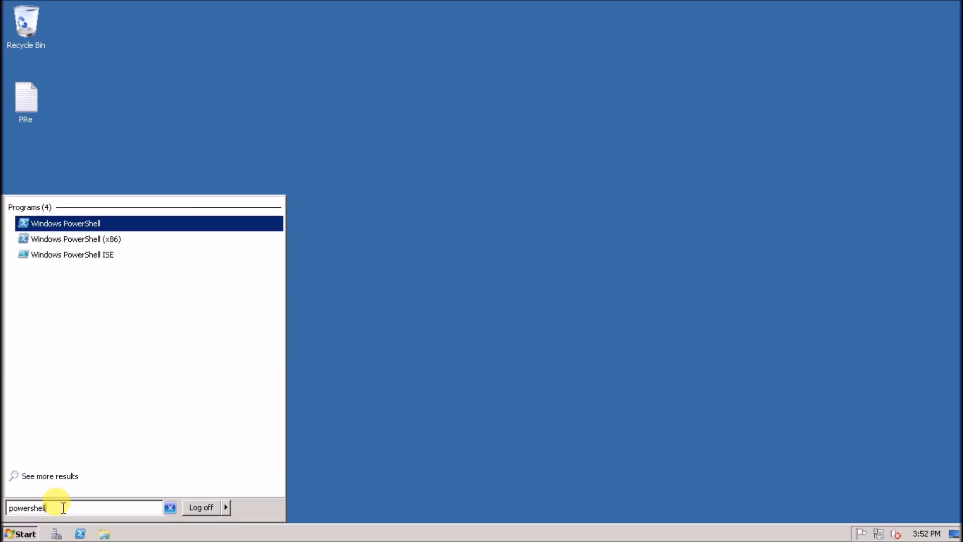
right_click(81, 224)
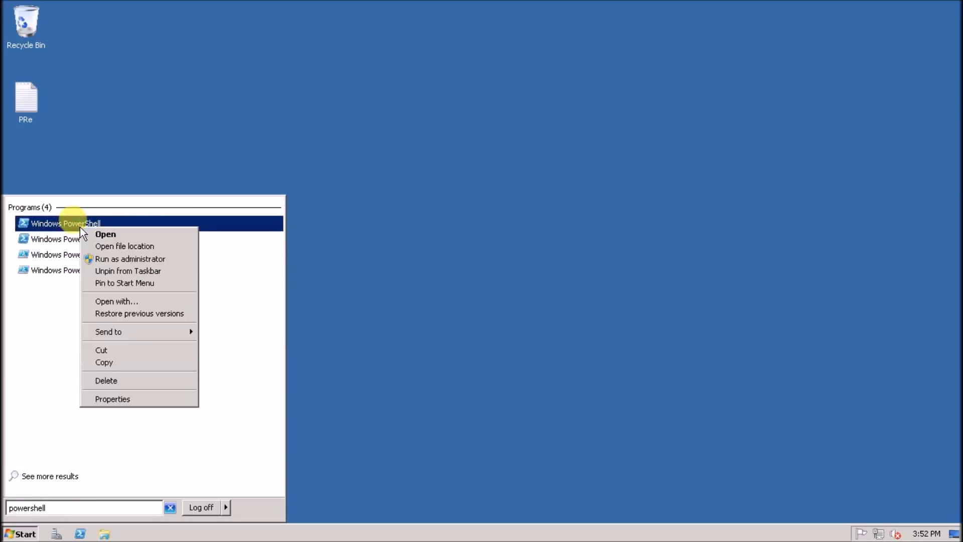
click(124, 259)
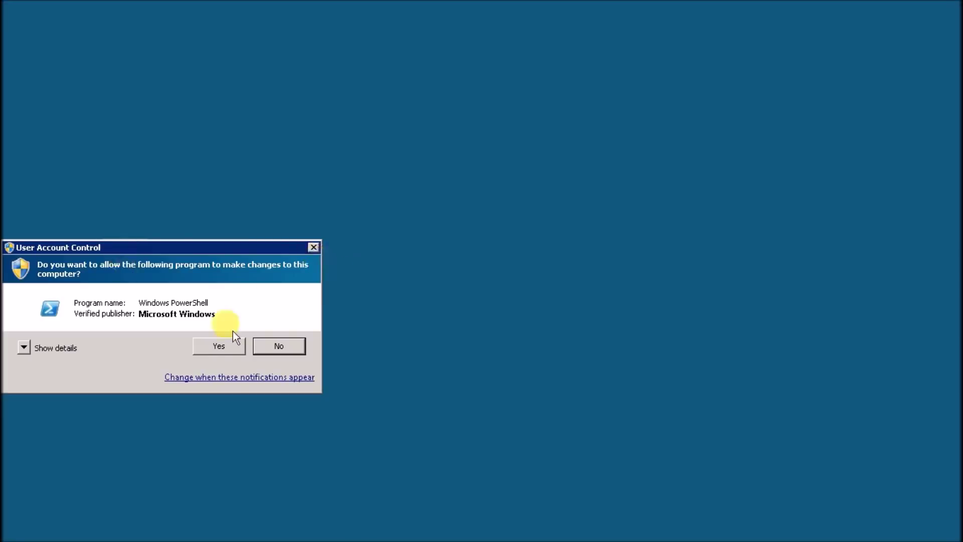
click(218, 345)
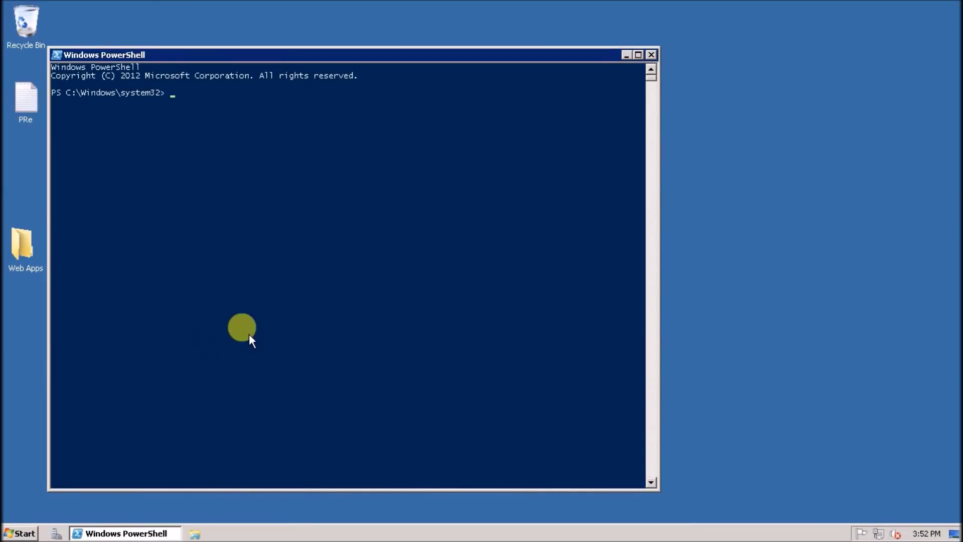
click(215, 106)
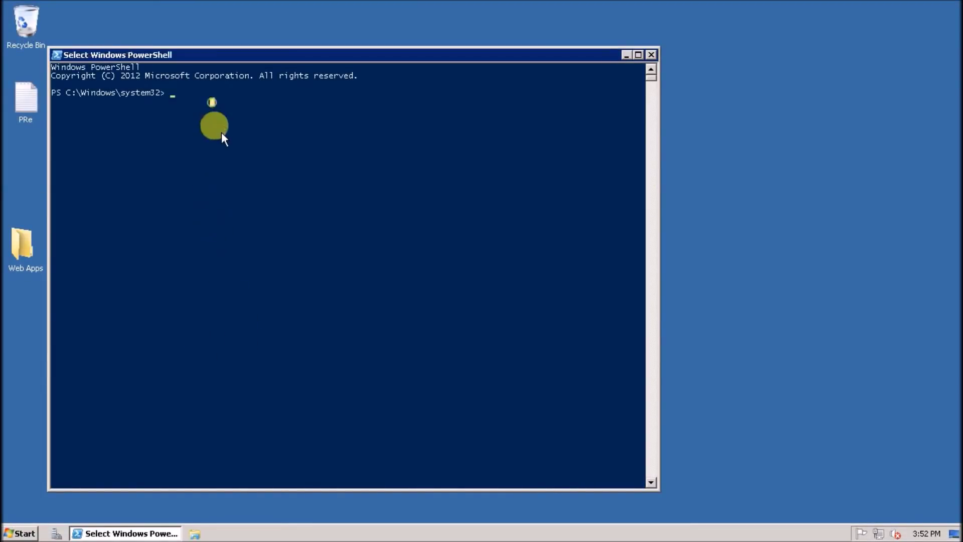
key(Escape)
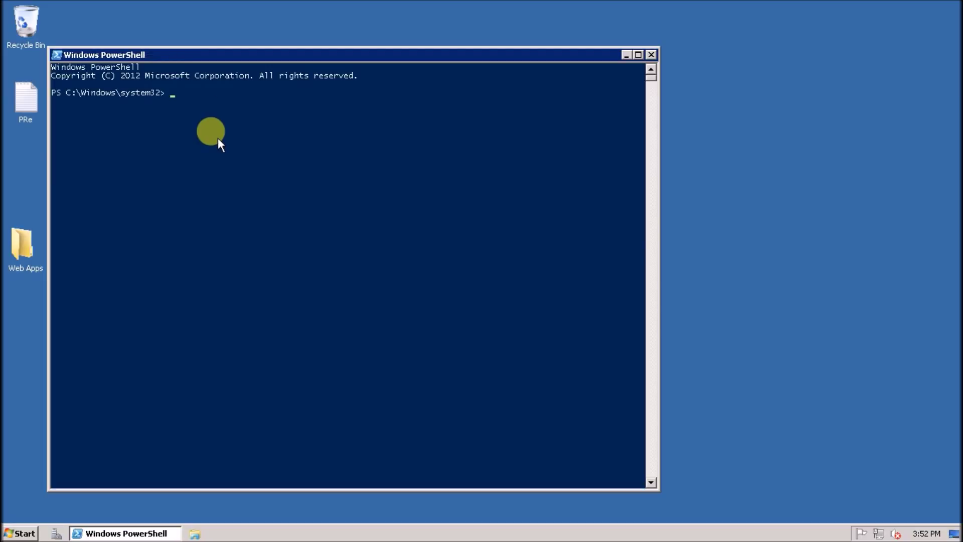
text(import-m)
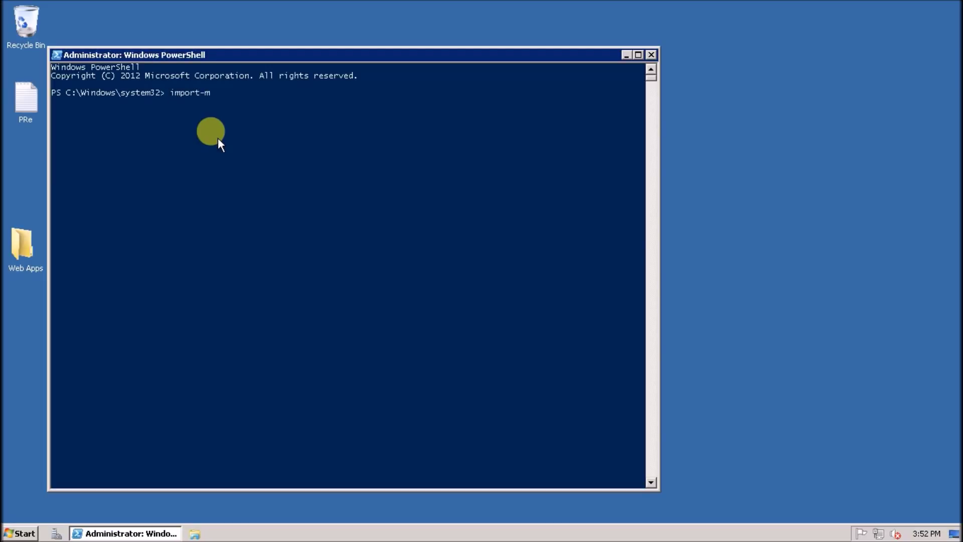
text(odule)
Run Import-Module -Name OfficeWebApps in the elevated session
key(Tab)
text(-)
text(Name )
text(Office)
text(WebApps)
key(Return)
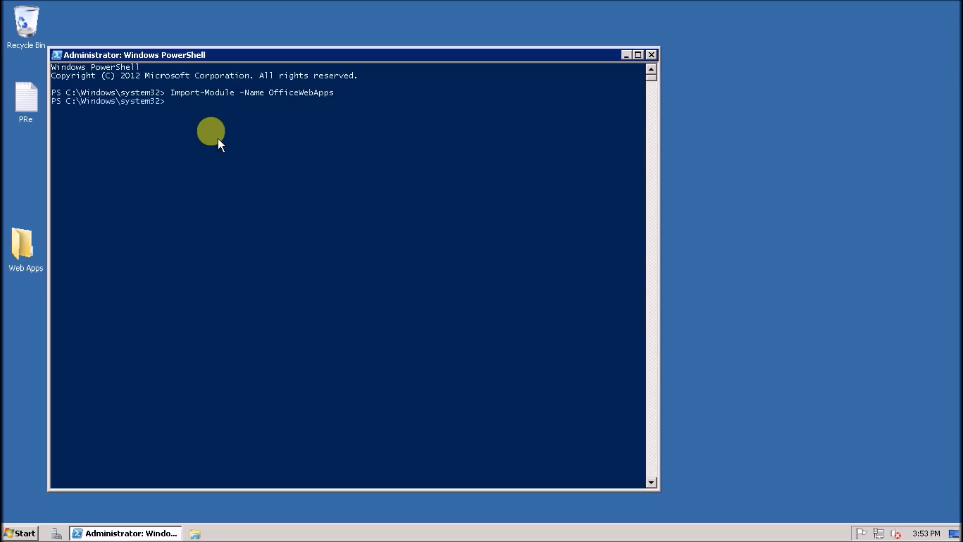
text(im)
text(port-modu)
text(le)
Run Import-Module on the AdminModule\OfficeWebApps\OfficeWebApps.psd1 manifest under Microsoft Office Web Apps
key(Tab)
text(c)
text(p)
key(Tab)
key(Tab)
key(Tab)
text(\m)
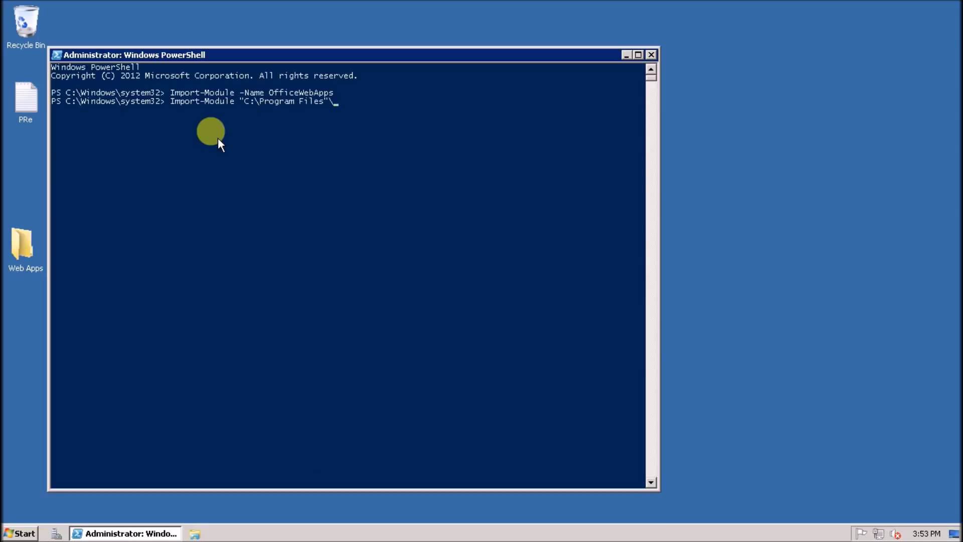
key(Tab)
key(Tab)
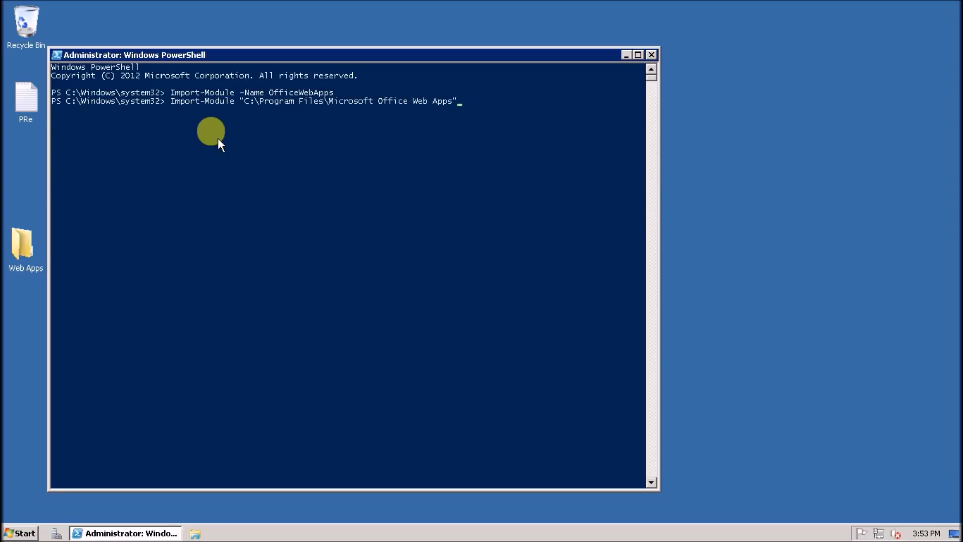
text(\a)
key(Tab)
text(\o)
key(Tab)
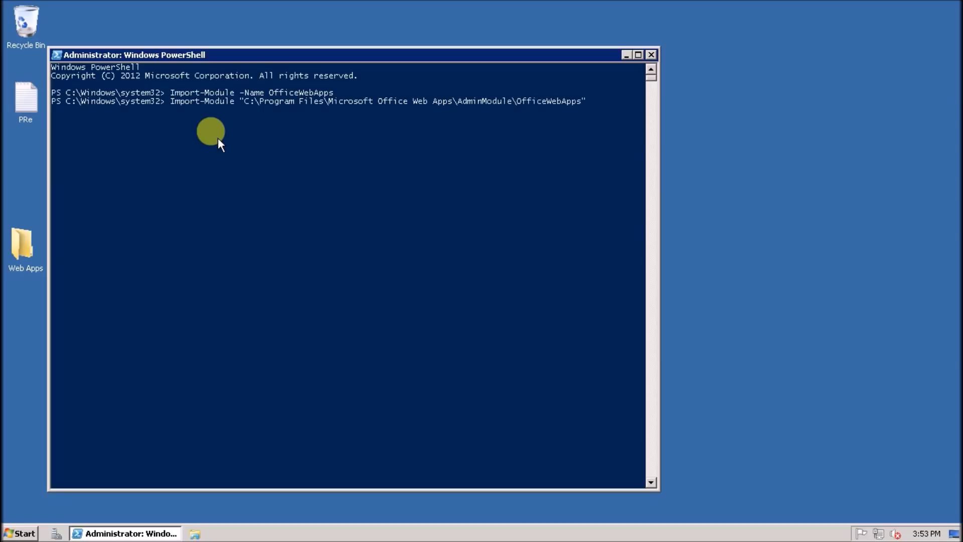
text(\Pr)
text(o)
key(Tab)
key(Return)
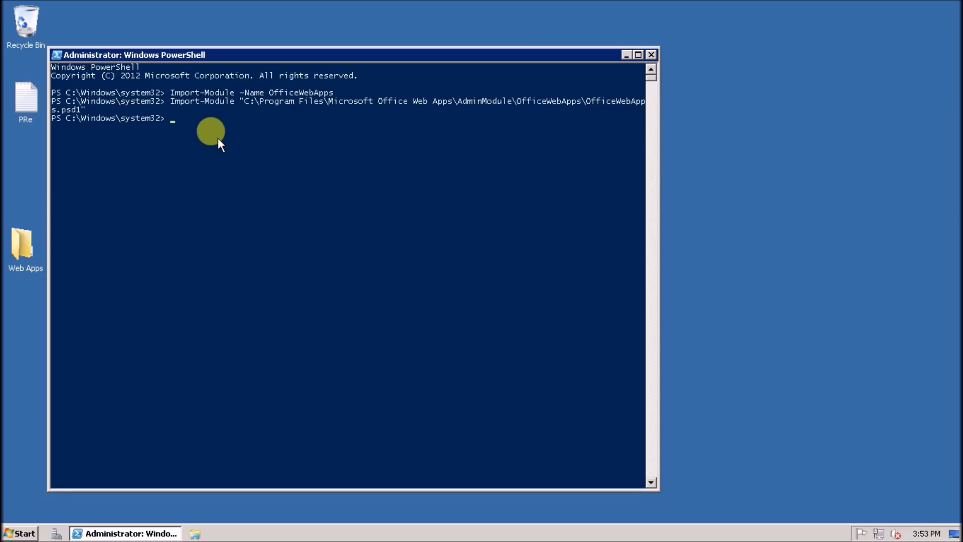
text(Ne)
text(w-Office)
Type New-OfficeWebAppsFarm -InternalURL " with Tab completion, then bring up the Start menu
key(Tab)
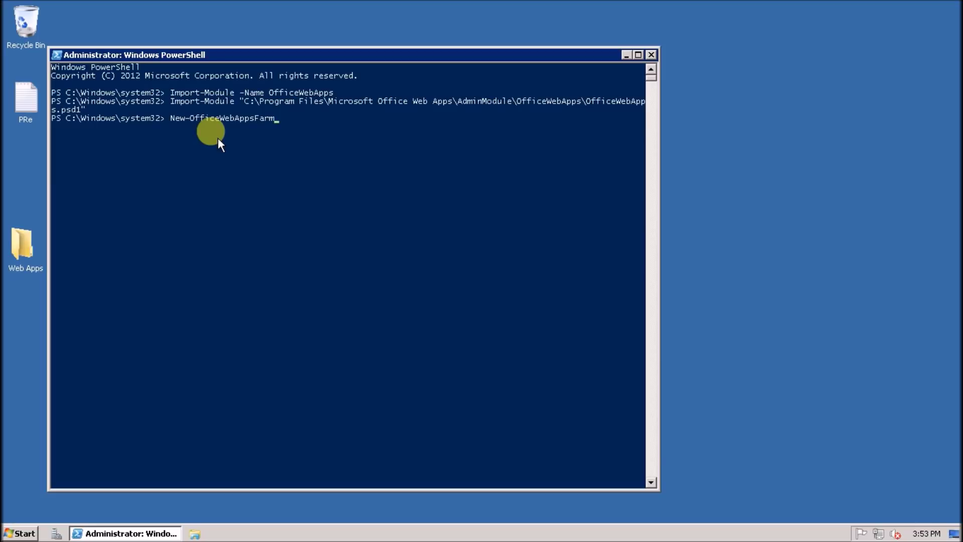
text( -Inte)
key(Tab)
key(super)
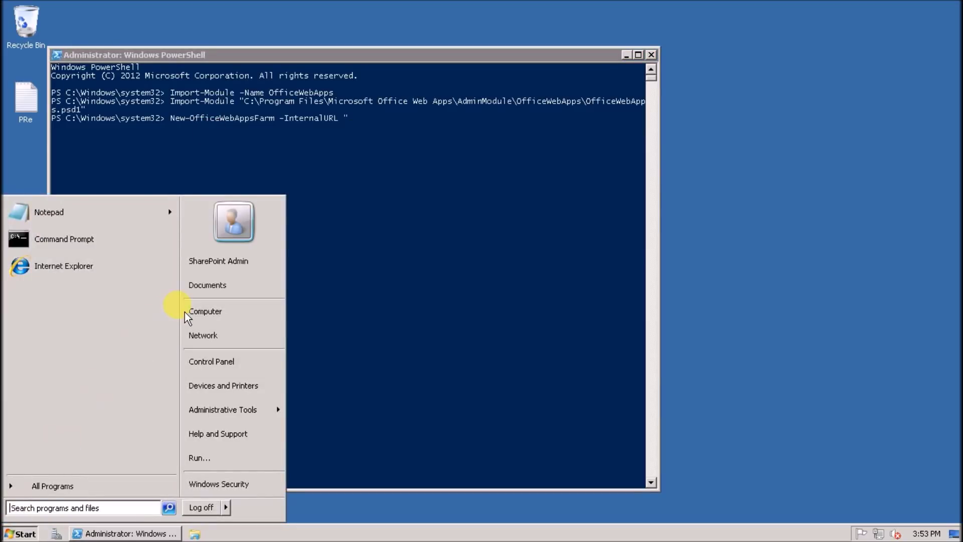
Check the computer name WEBAPP.AV.LOCAL in System properties and return to the PowerShell console
right_click(197, 311)
click(248, 412)
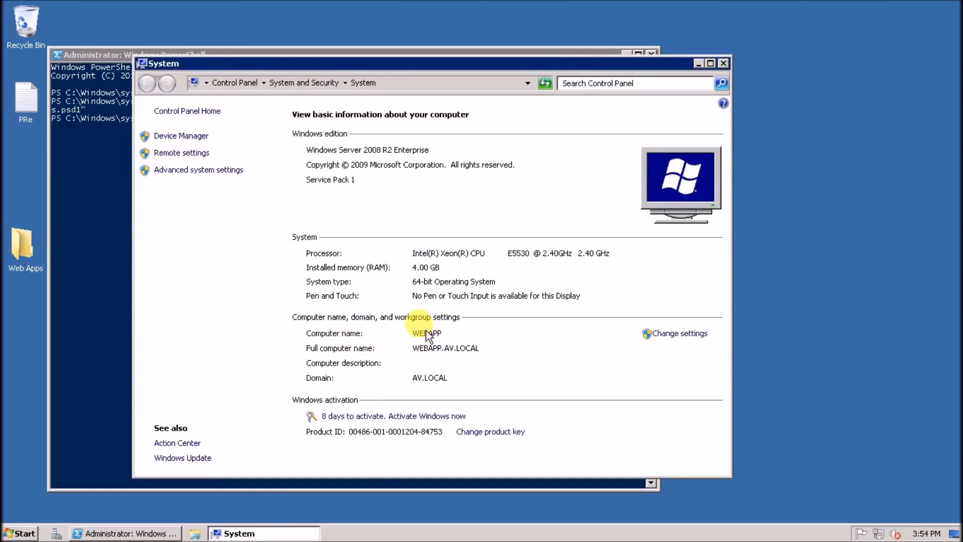
click(699, 63)
click(374, 161)
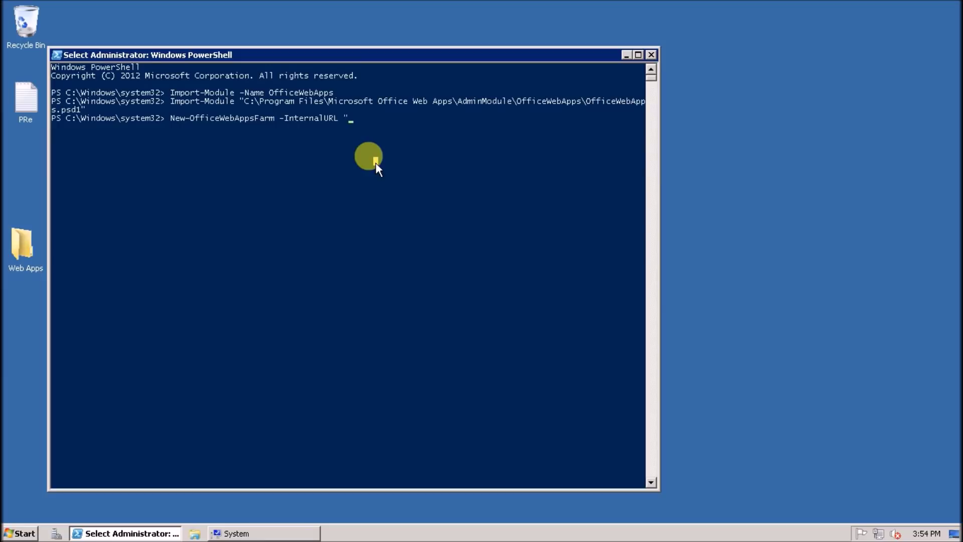
text(http://we)
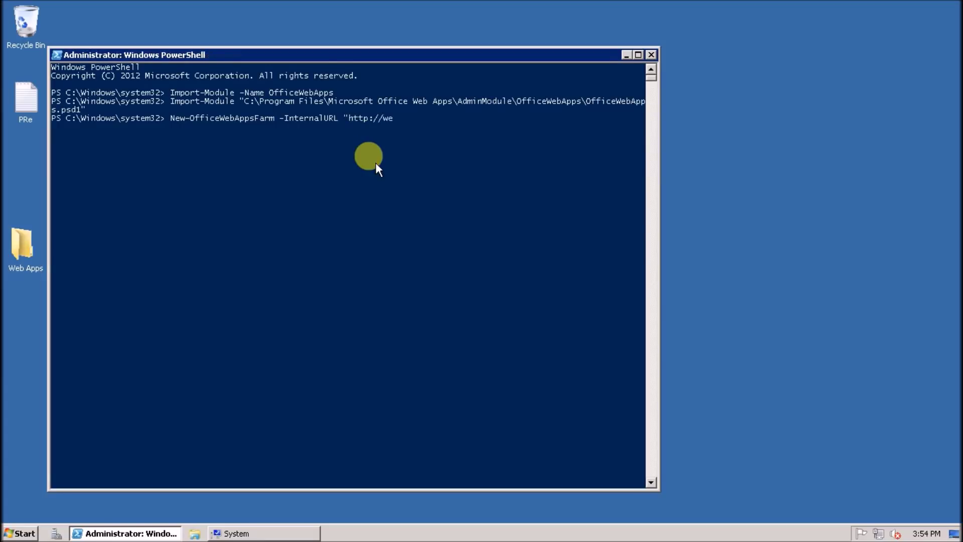
text(bapp)
text(-AllowHttp )
text(-E)
text(di)
key(Tab)
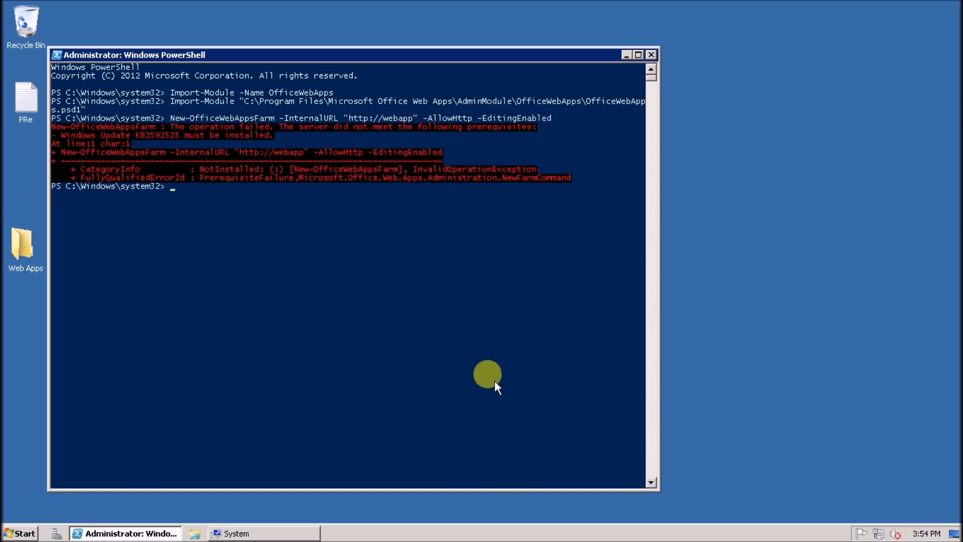
Highlight the KB2592525 prerequisite in the error and move the PowerShell window aside
click(144, 136)
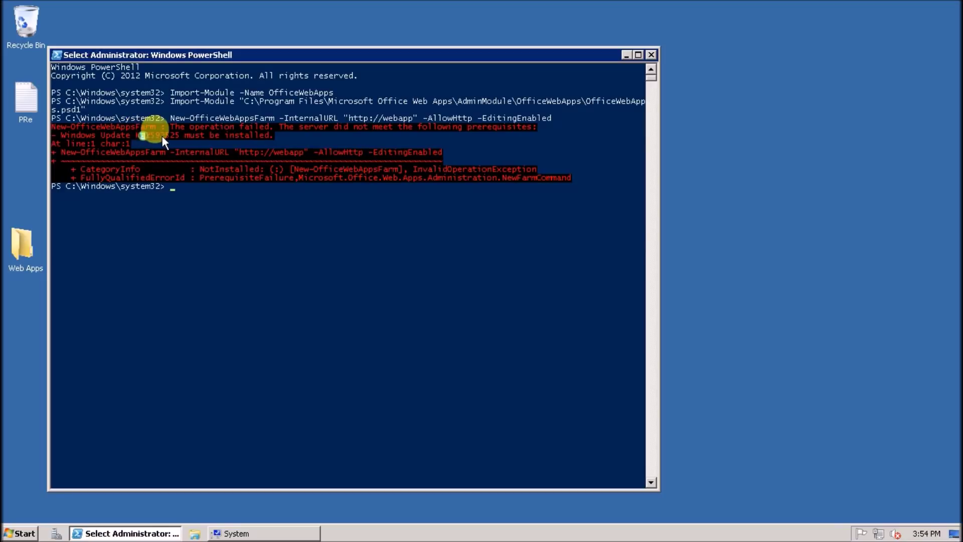
click(193, 213)
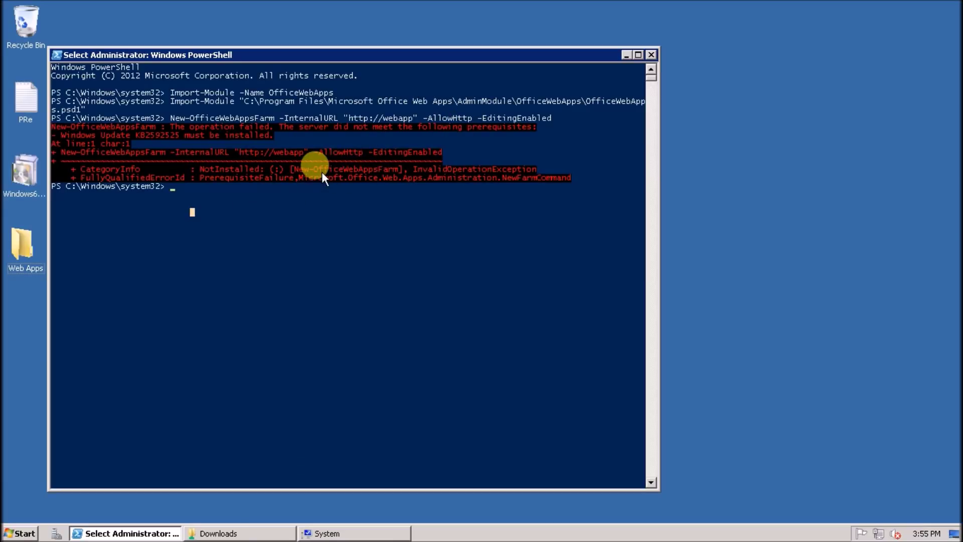
click(151, 138)
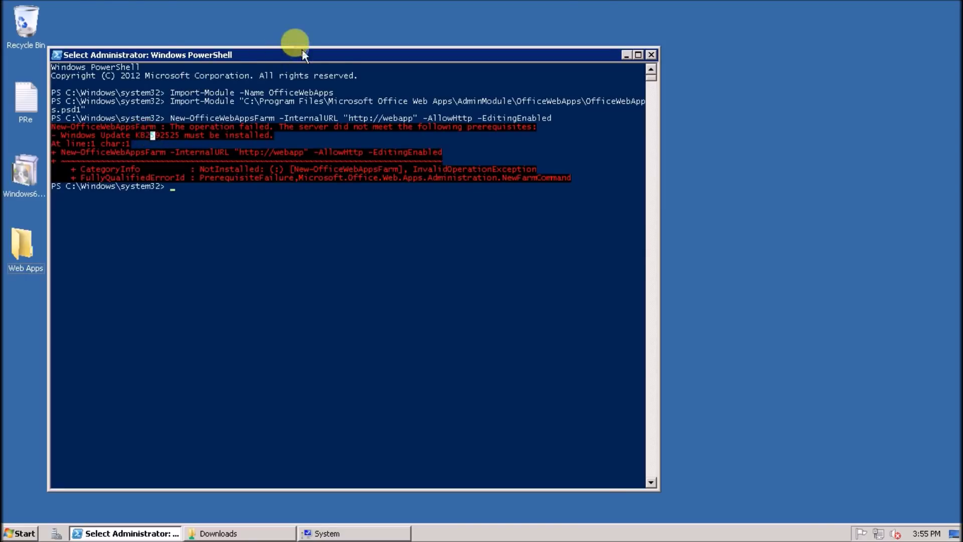
drag(302, 49, 256, 2)
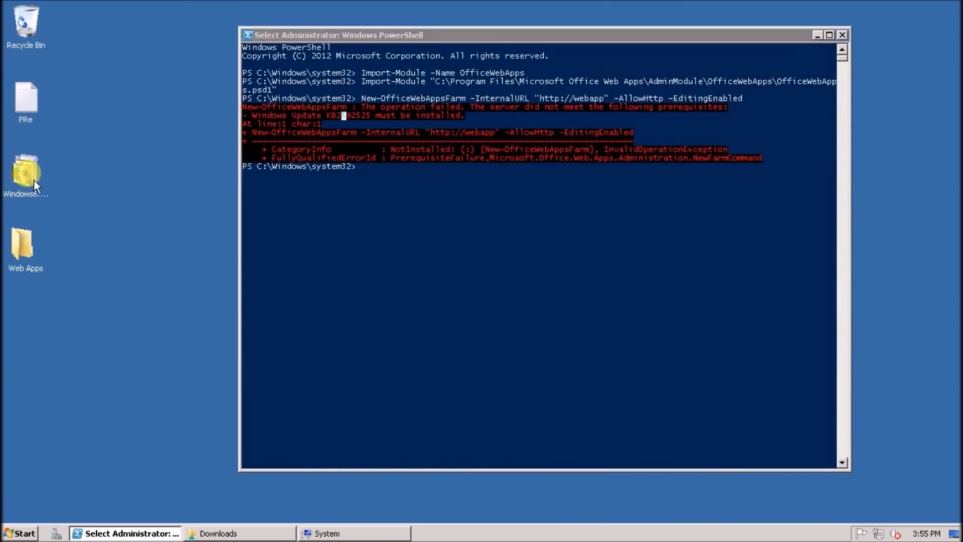
Launch the Windows6.1-KB2592525-x64 update package from the desktop, which reports not applicable
click(30, 181)
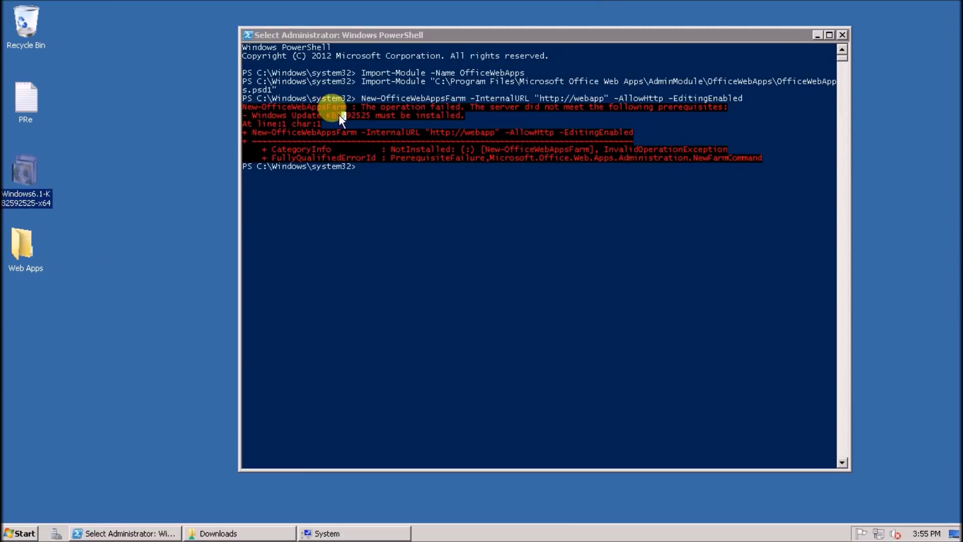
double_click(28, 178)
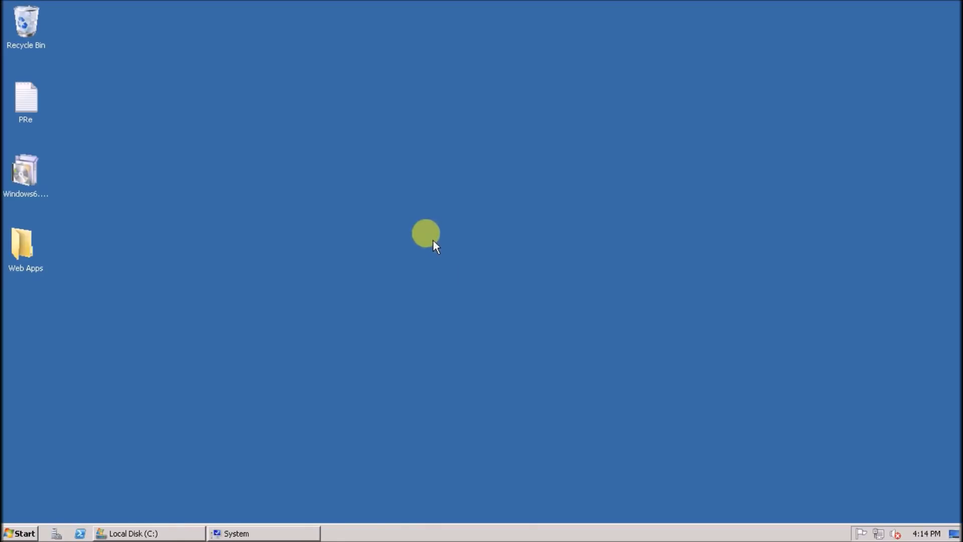
click(32, 178)
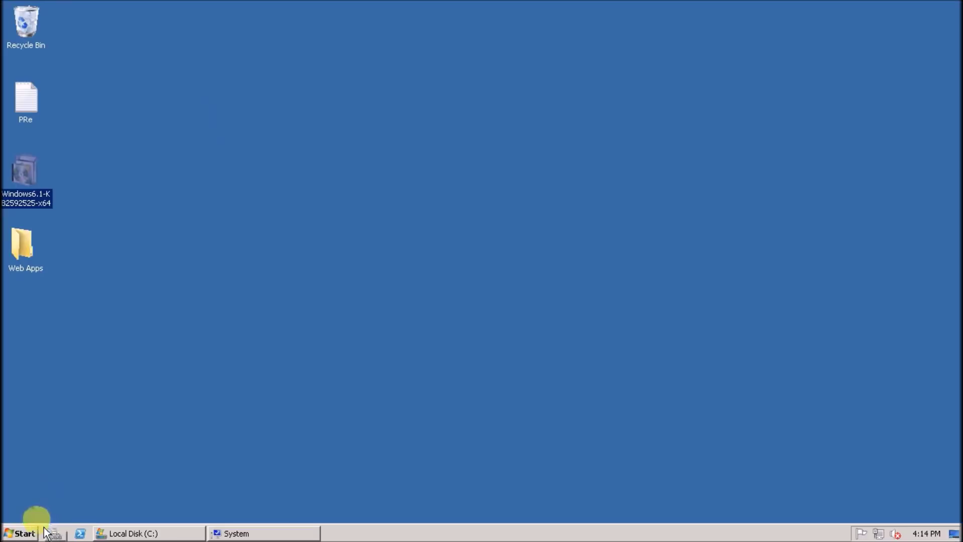
Start cmd with administrator rights from the Start menu search and approve elevation
click(22, 534)
text(cmd)
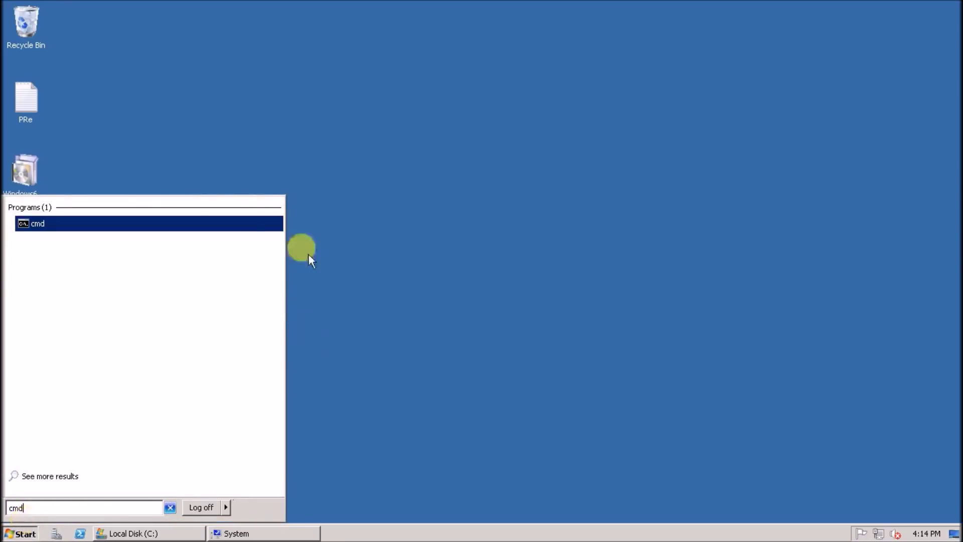
right_click(32, 225)
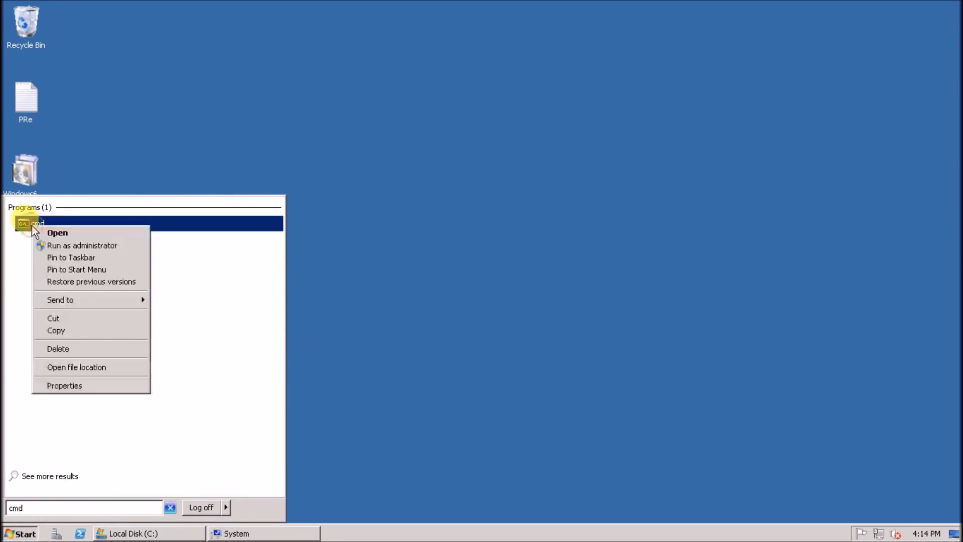
click(64, 246)
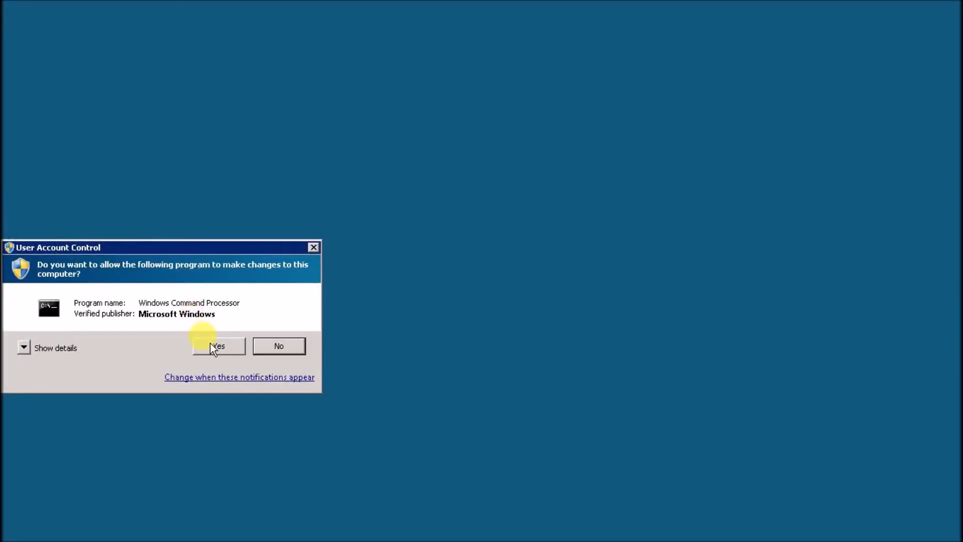
click(218, 345)
text(cd)
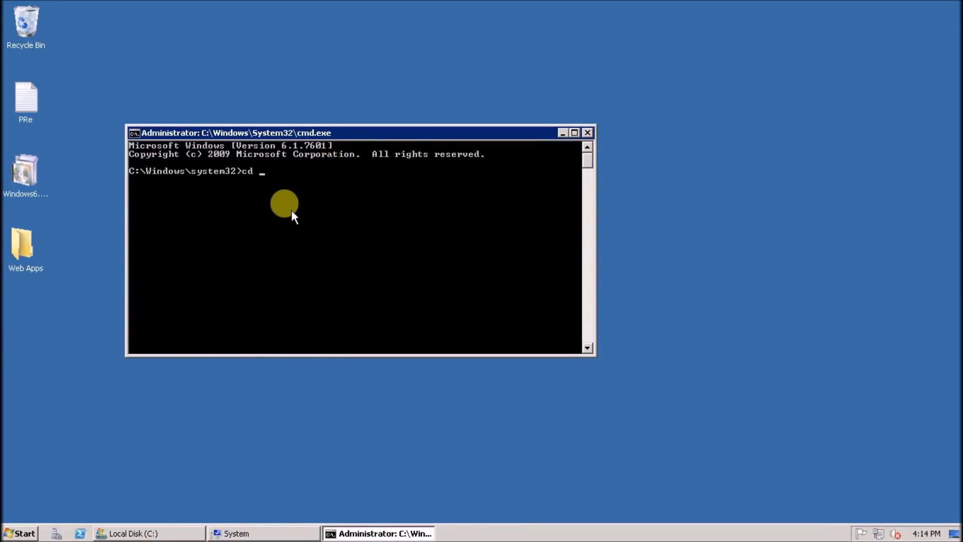
text( c:\)
text(Users)
text(\spadmin)
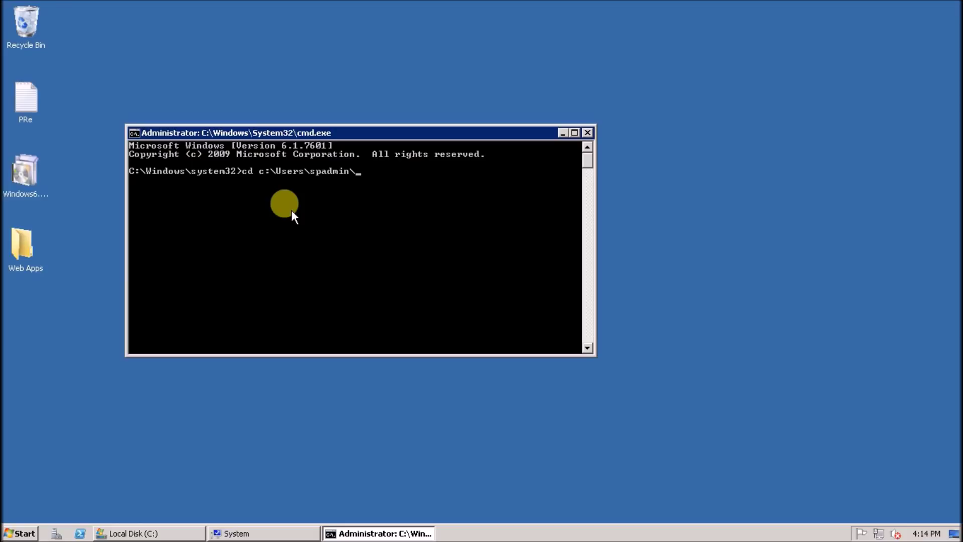
text(\Desktop)
From the Desktop folder run Windows6.1-KB2592525-x64.msu /extract:C:\Extract and dismiss the already-installed message
key(Return)
text(wi)
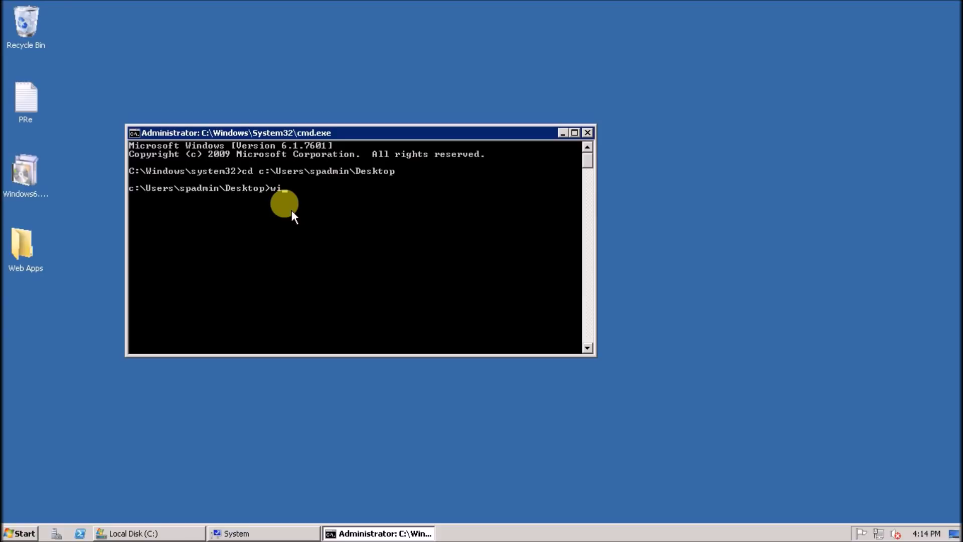
key(Tab)
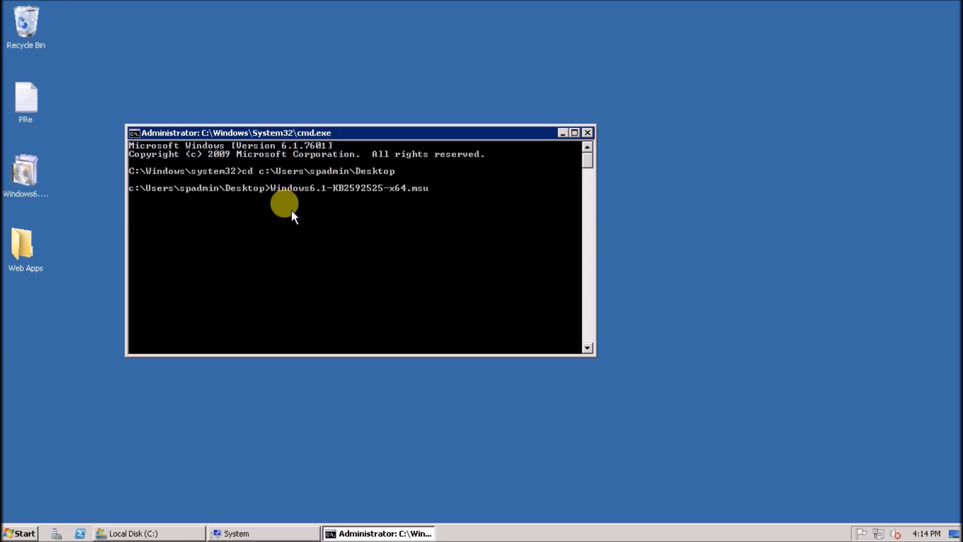
text(/)
text(extrac)
text(t)
text(:)
text(C)
text(:\)
key(BackSpace)
text(\E)
text(xtract)
key(Return)
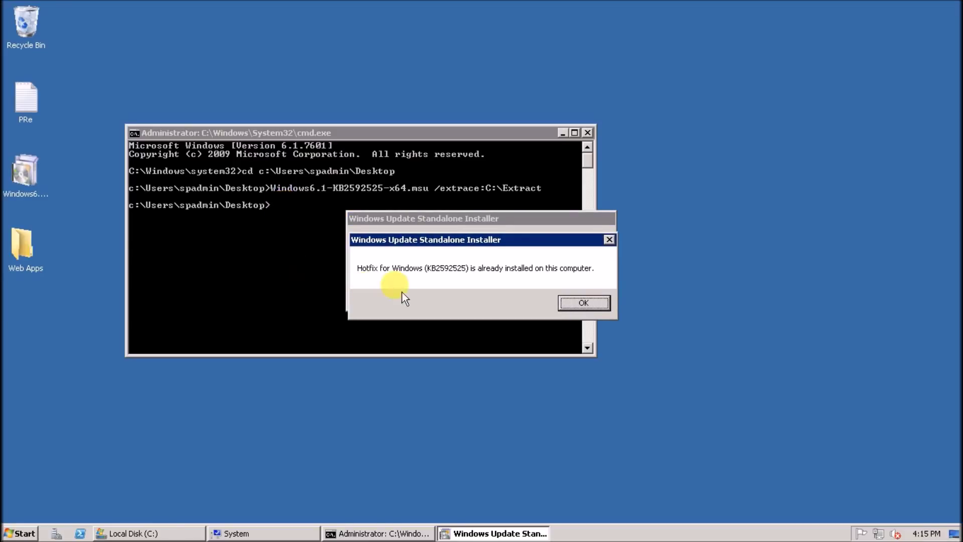
click(576, 302)
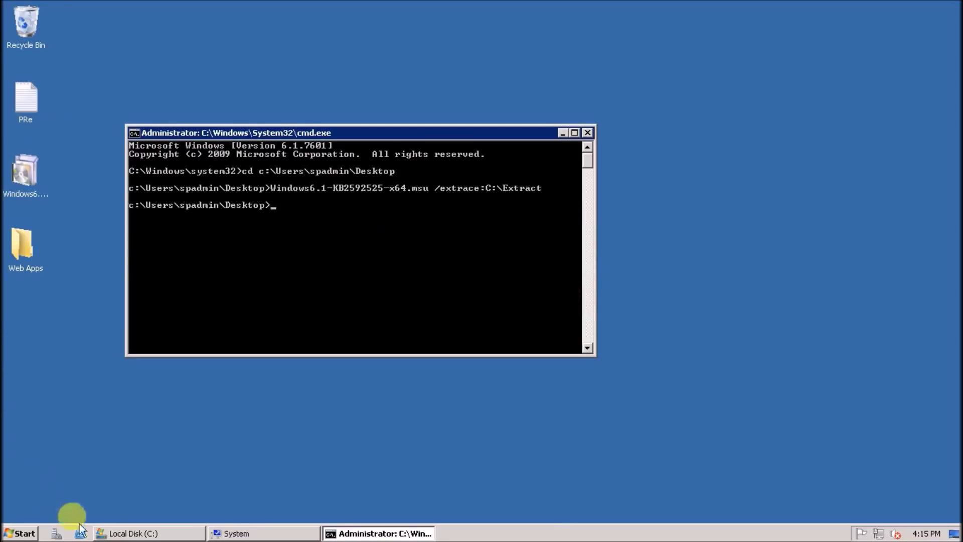
Check Local Disk (C:), then rerun the package with the corrected /extract option
click(128, 533)
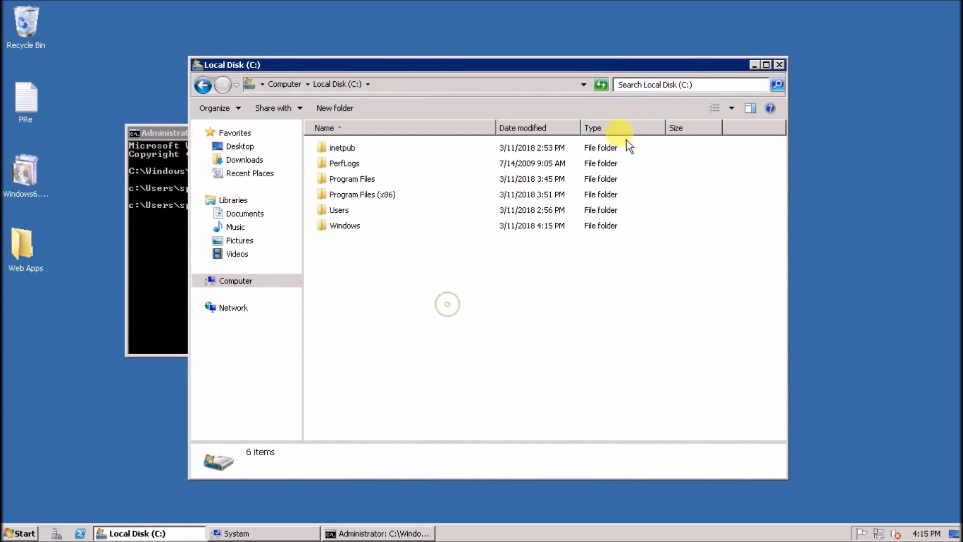
click(779, 65)
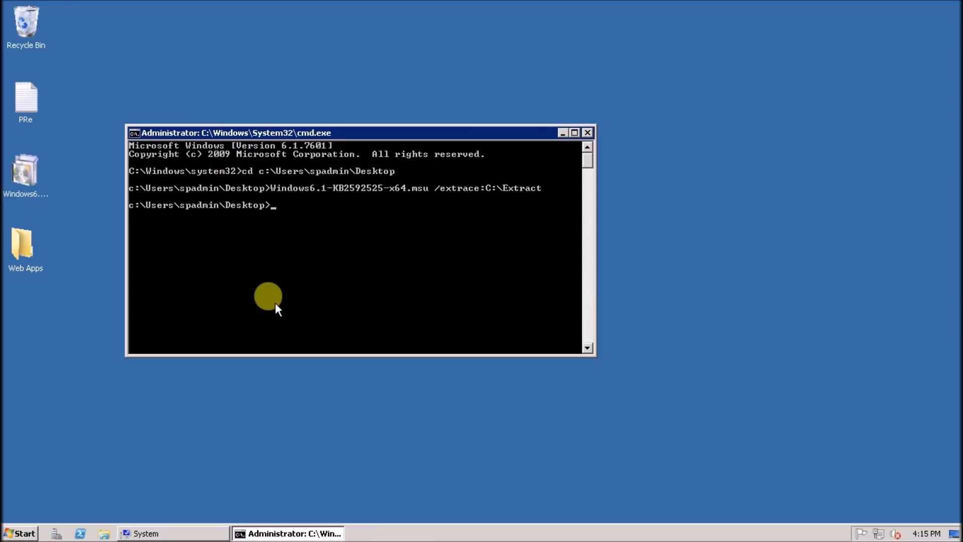
key(Up)
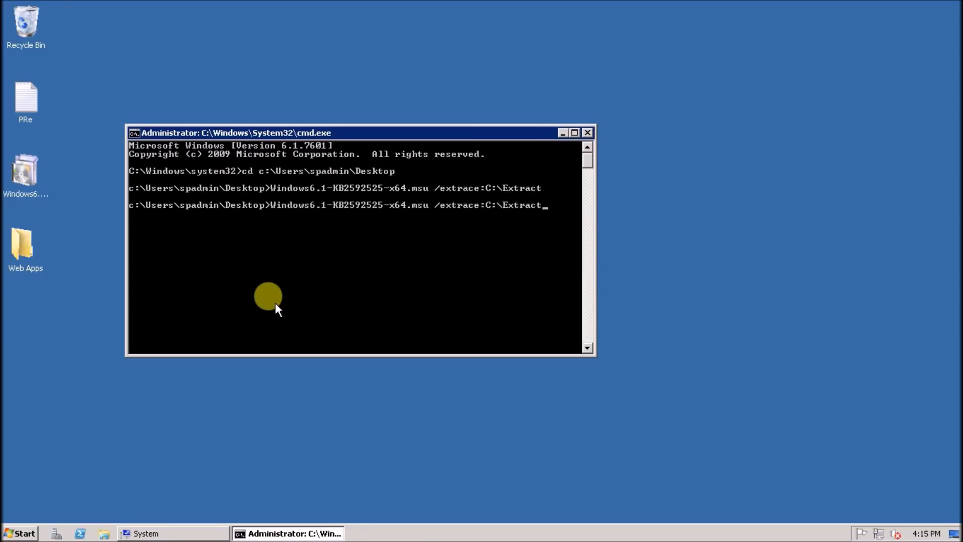
key(BackSpace)
key(BackSpace)
key(BackSpace)
key(BackSpace)
key(BackSpace)
key(BackSpace)
key(BackSpace)
text(t)
text(:c:)
text(\extr)
text(act)
key(Return)
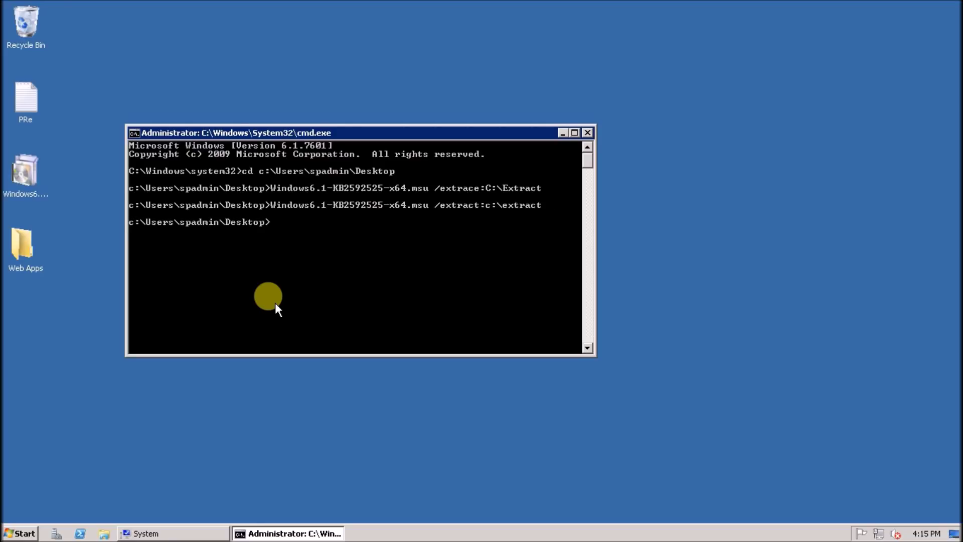
Browse to C:\extract to confirm the extracted KB2592525 cabinet, XML and WSUSSCAN files, then return to cmd
click(106, 533)
click(235, 280)
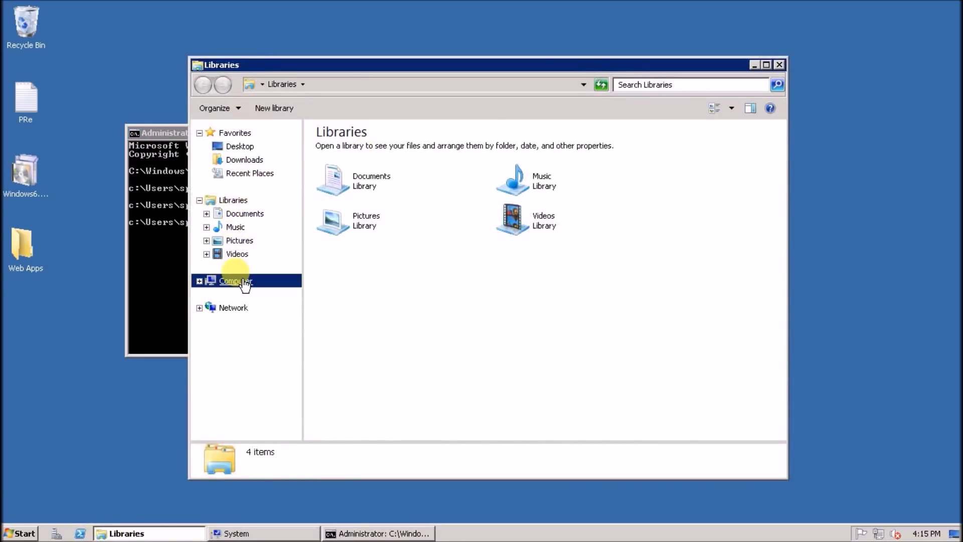
double_click(335, 159)
double_click(343, 152)
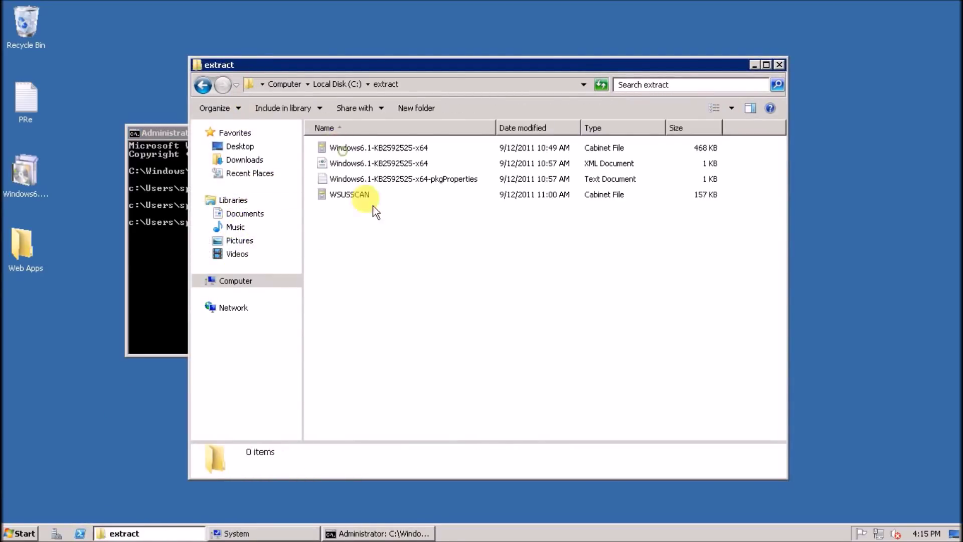
drag(683, 65, 712, 66)
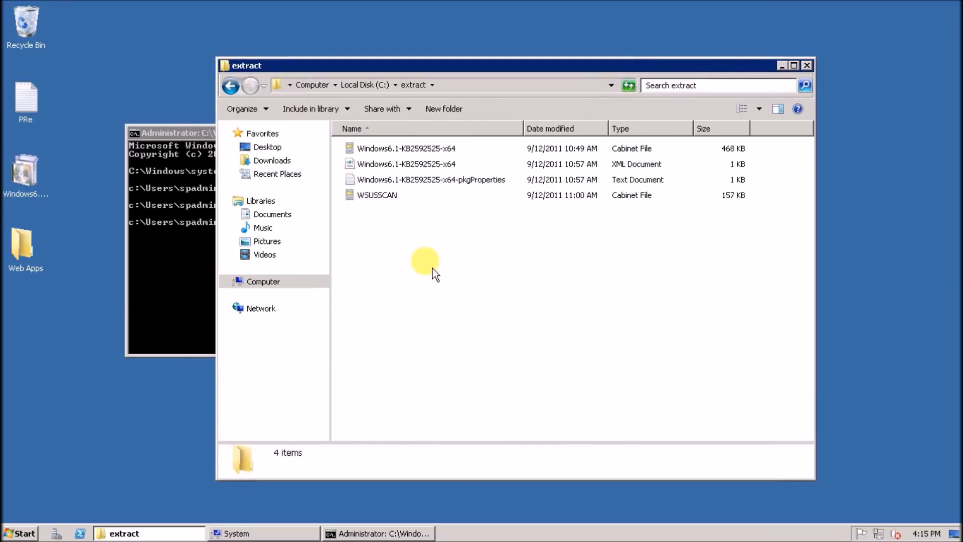
click(130, 320)
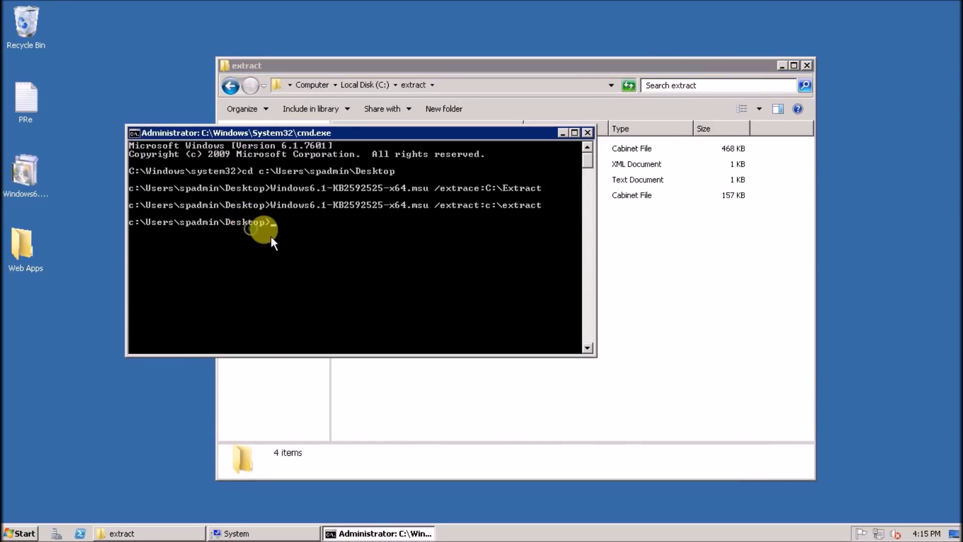
text(cd )
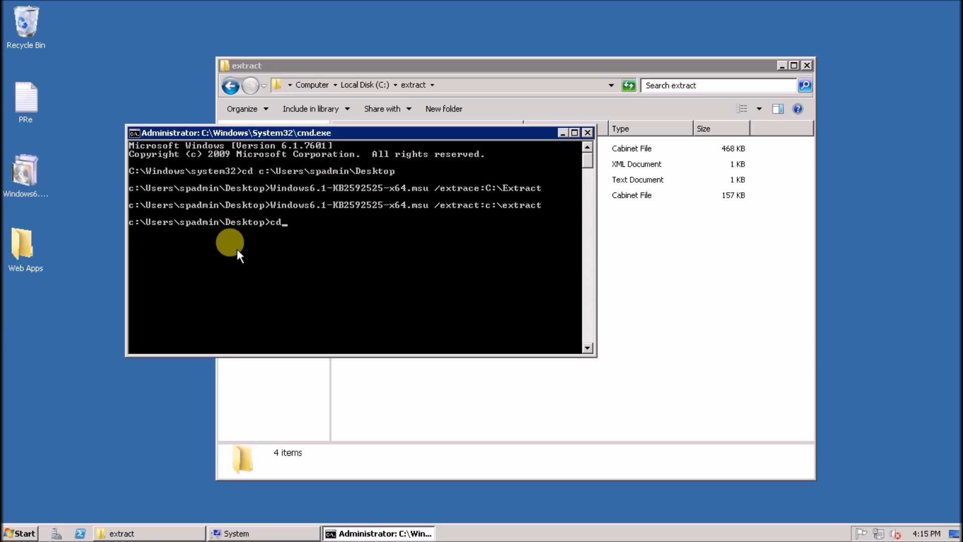
text( c:\extract)
Run pkgmgr /ip /m:Windows6.1-KB2592525-x64.cab from c:\extract and close the Command Prompt
key(Return)
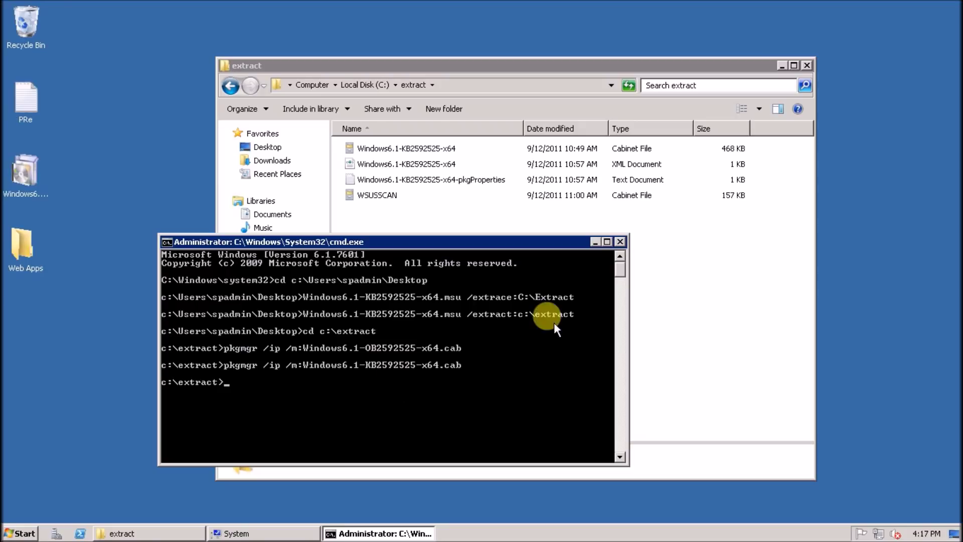
click(619, 242)
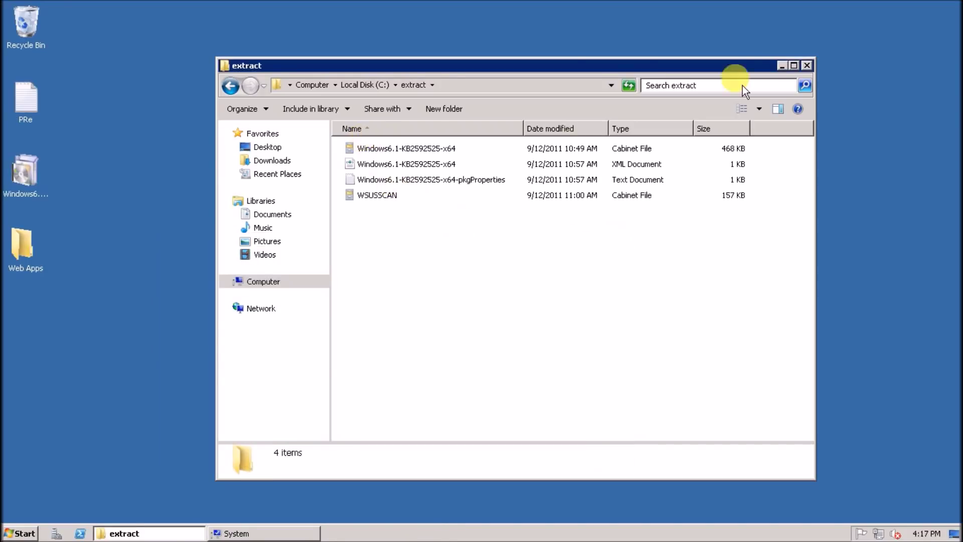
Close the extract folder and search the Start menu for 'powershell'
click(807, 66)
click(21, 533)
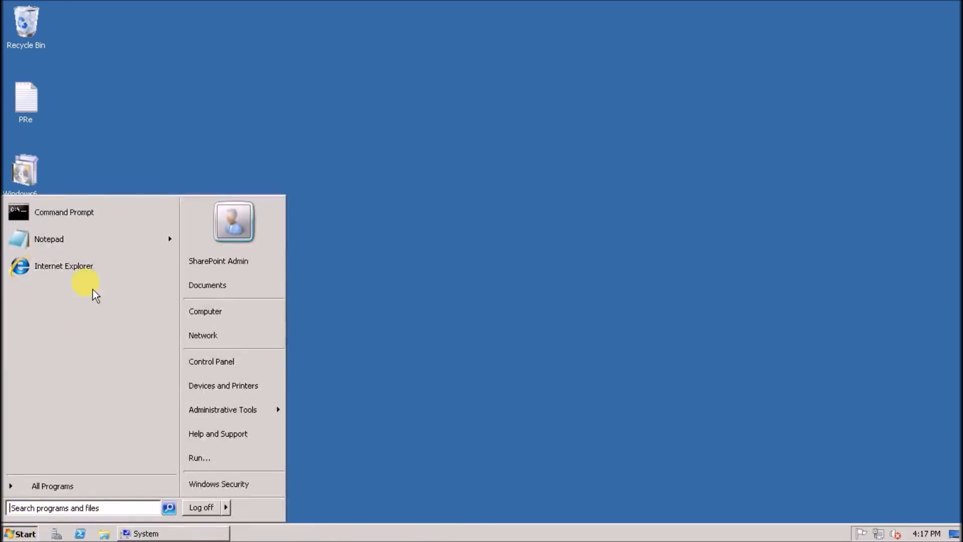
click(55, 507)
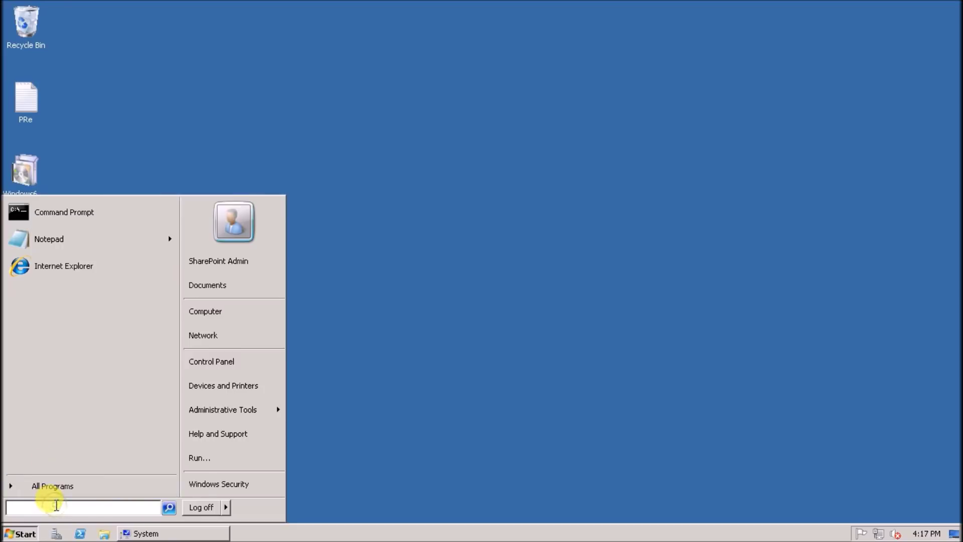
text(powershel)
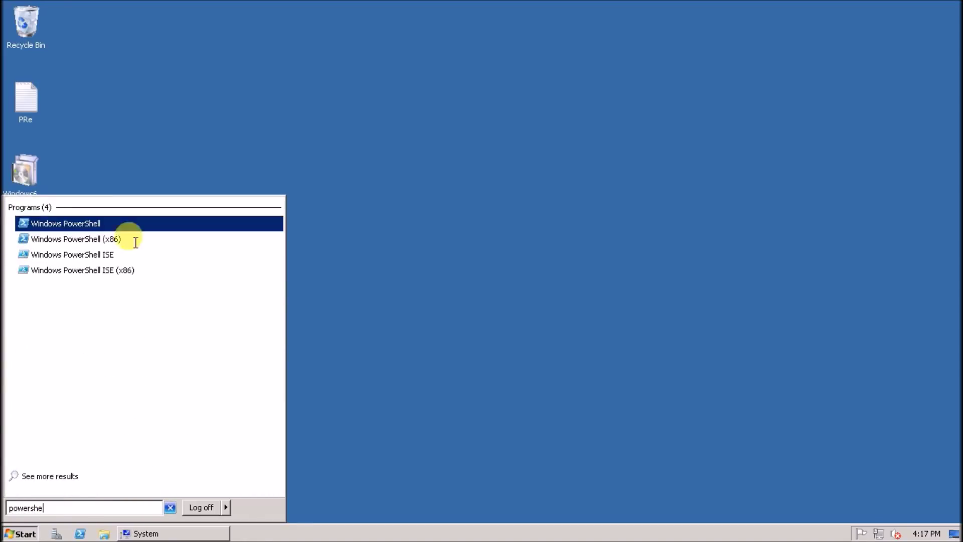
Launch Windows PowerShell via Run as administrator and approve the UAC prompt
right_click(98, 223)
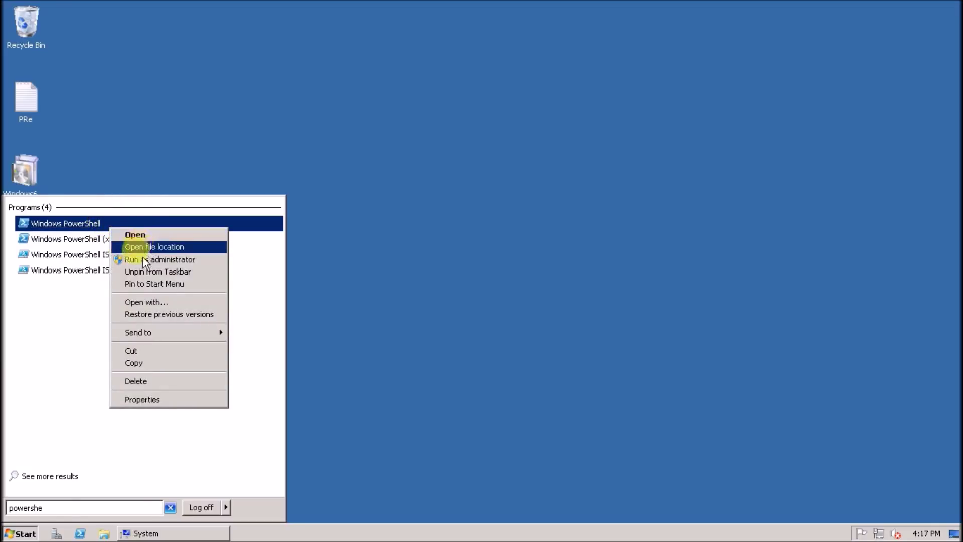
click(160, 260)
click(214, 343)
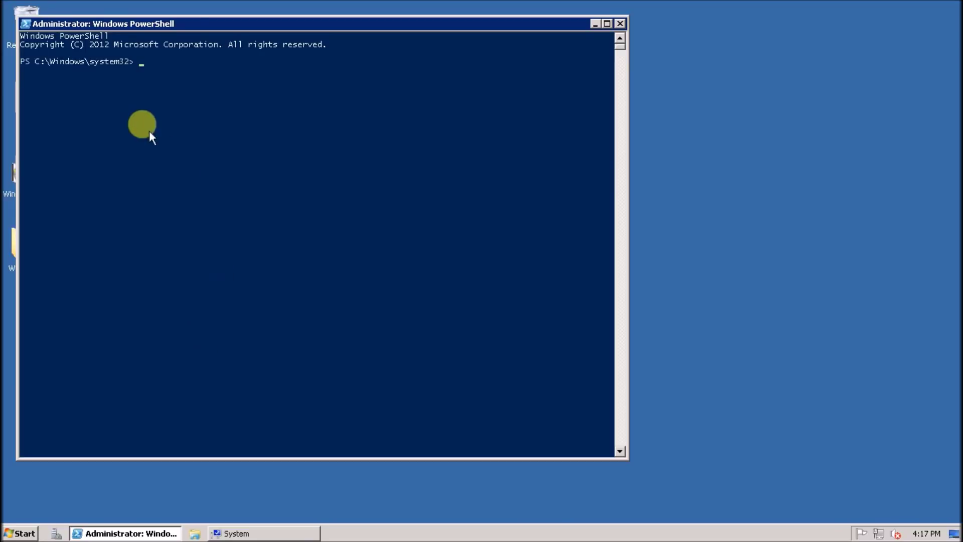
Run Import-Module -Name OfficeWebApps in the elevated console
click(141, 86)
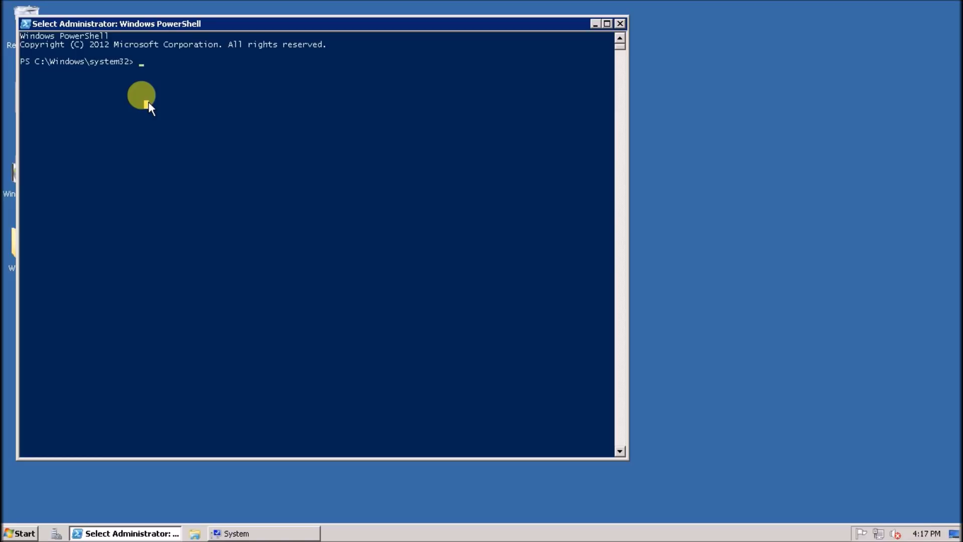
text(impor)
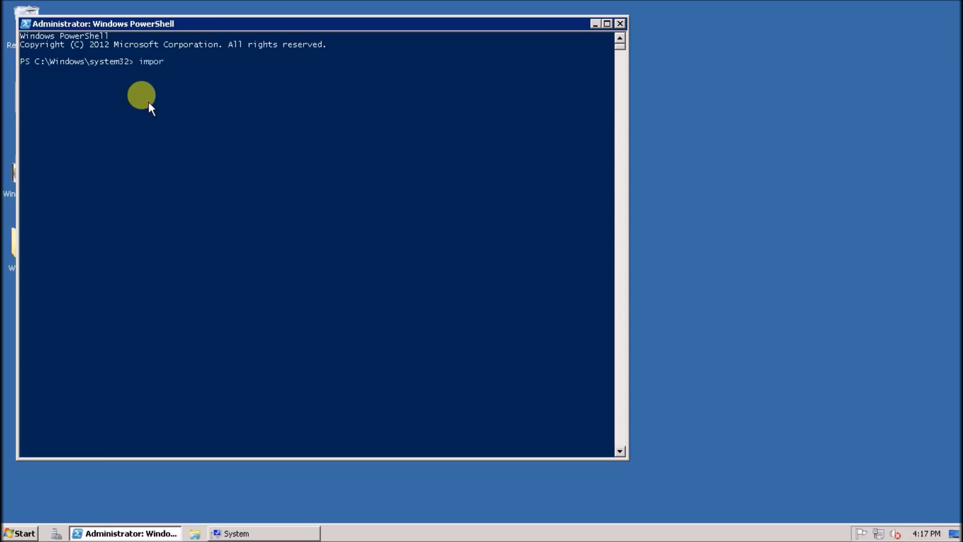
text(t-modu)
key(Tab)
text(-Name )
text(Off)
text(iceWebApps)
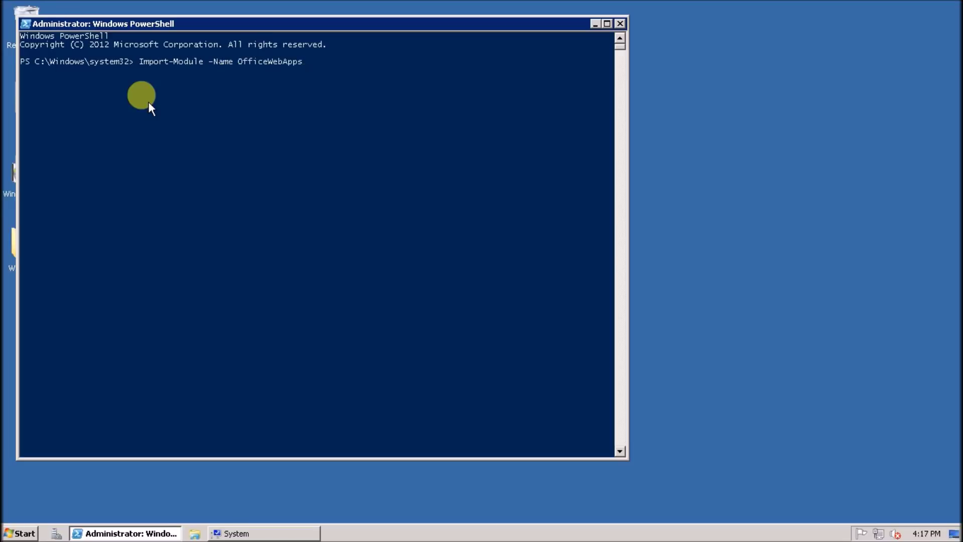
key(Return)
text(imp)
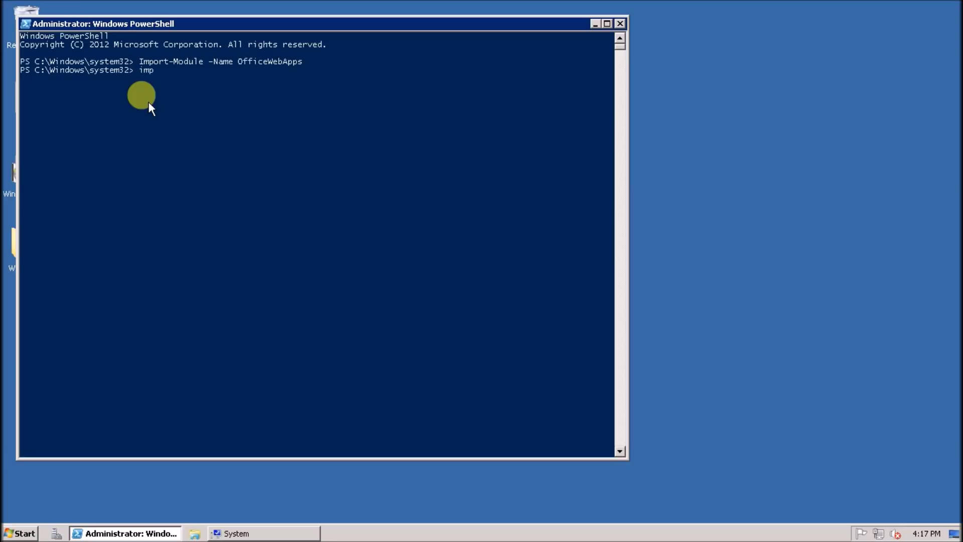
text(ort-mo)
Compose Import-Module "C:\Program Files\Microsoft Office Web Apps" using Tab completion
key(Tab)
text("c:\)
text(p)
key(Tab)
key(Tab)
key(Tab)
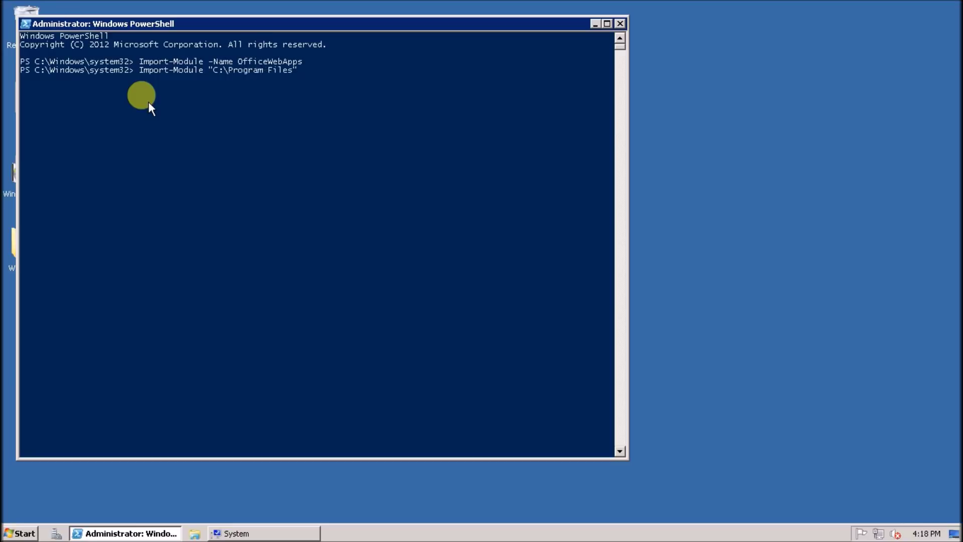
text(\m)
key(Tab)
key(Tab)
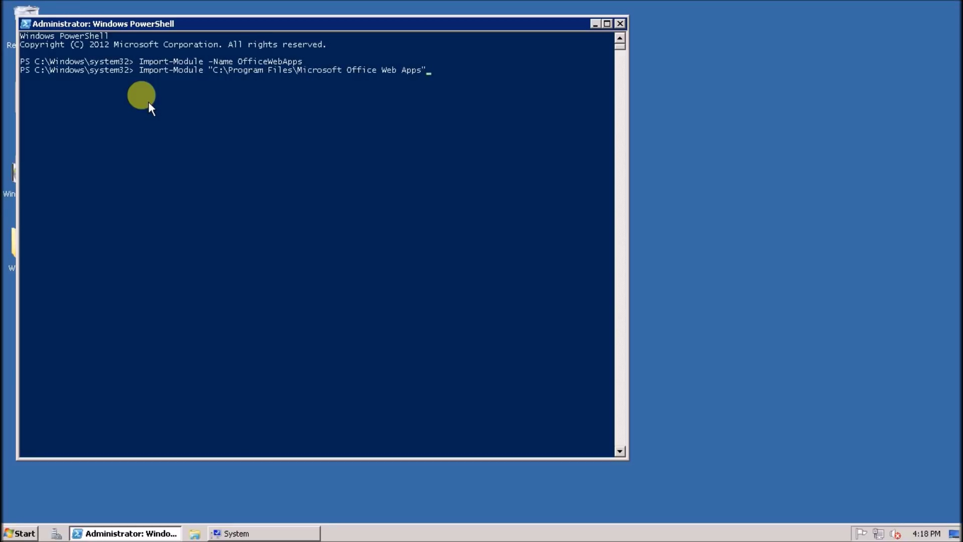